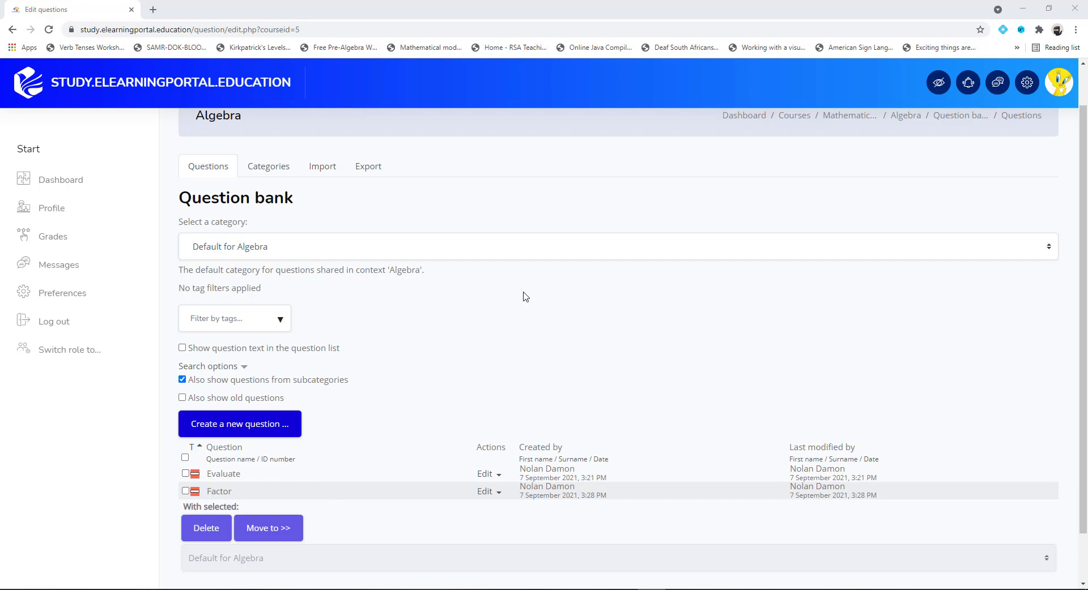
# Step: Add a new WIRIS 'Cloze - science' question from the question type list
pyautogui.click(244, 433)
pyautogui.scroll(-8, 478, 343)
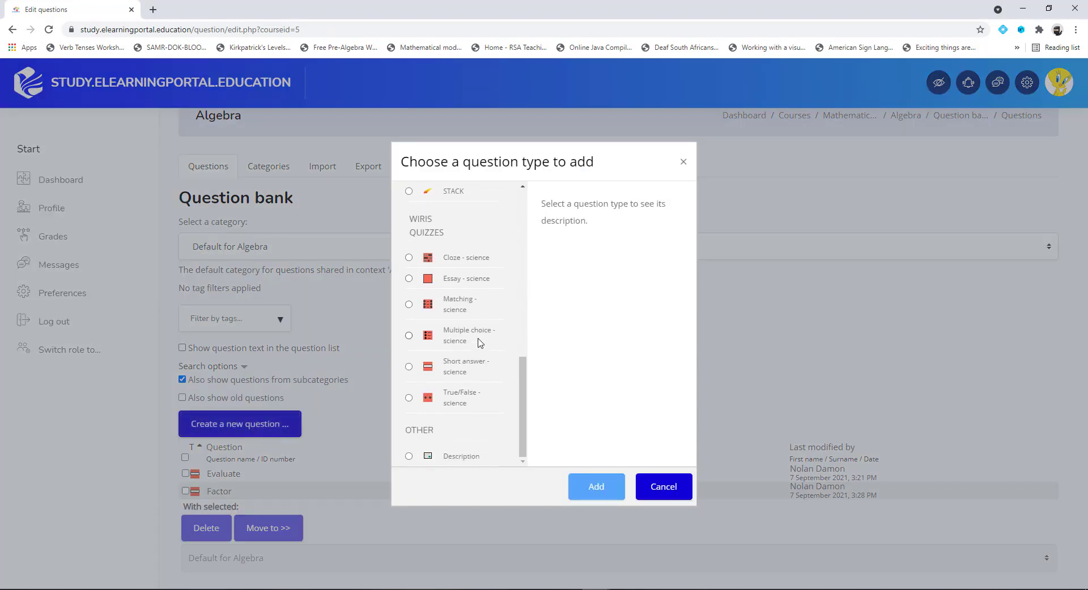
pyautogui.click(409, 259)
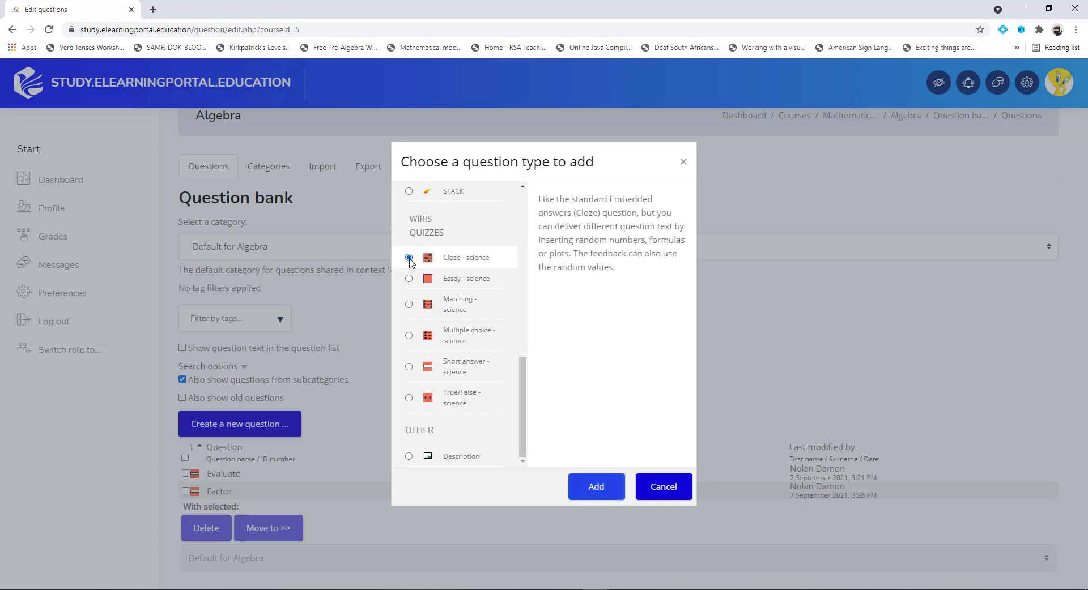
pyautogui.click(604, 489)
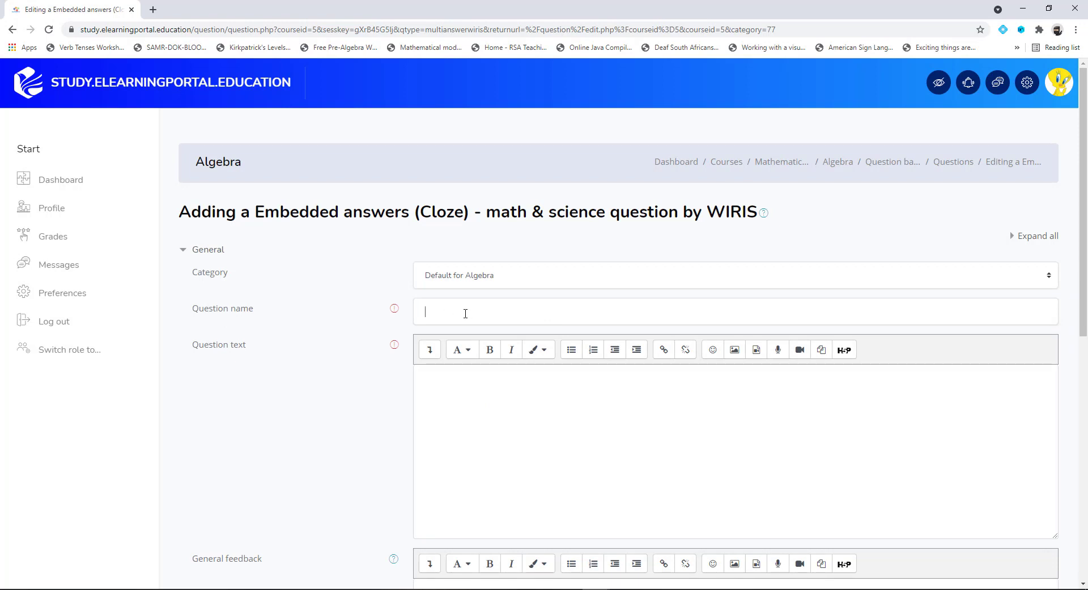
# Step: Name the question 'Complete the table by using the relationship' and paste that sentence into the question text
pyautogui.write('plete t')
pyautogui.write('he')
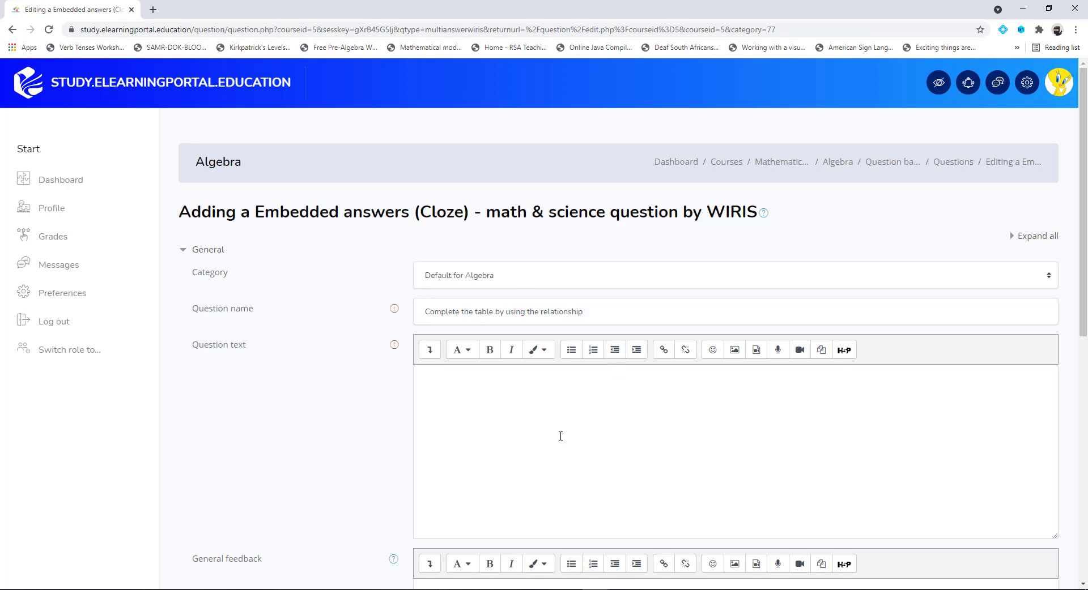
pyautogui.click(541, 420)
pyautogui.moveTo(592, 311); pyautogui.dragTo(416, 309)
pyautogui.hotkey('ctrl', 'c')
pyautogui.click(482, 393)
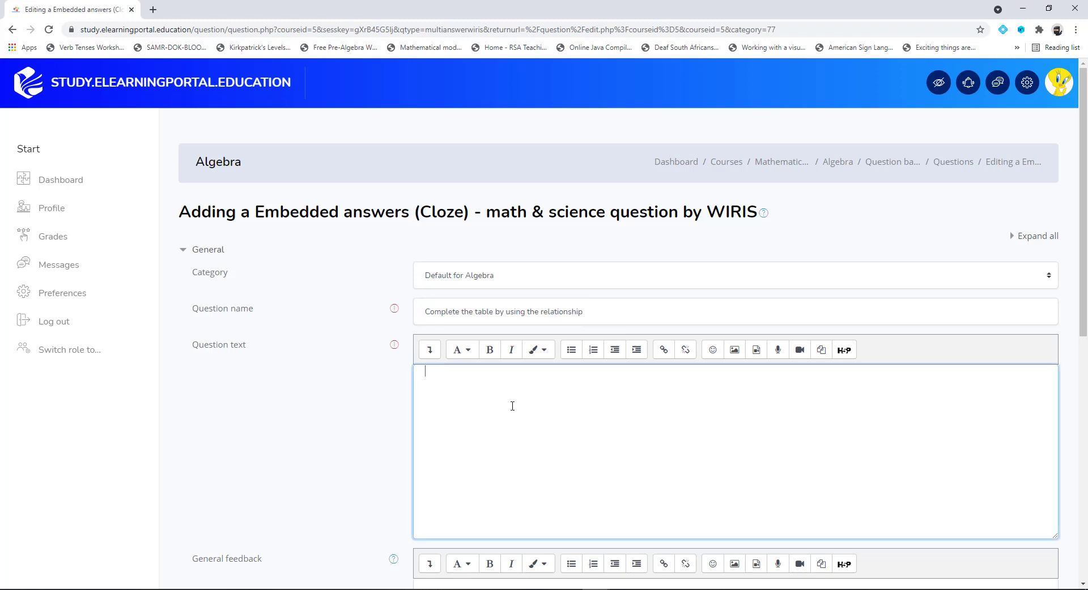
pyautogui.hotkey('ctrl', 'v')
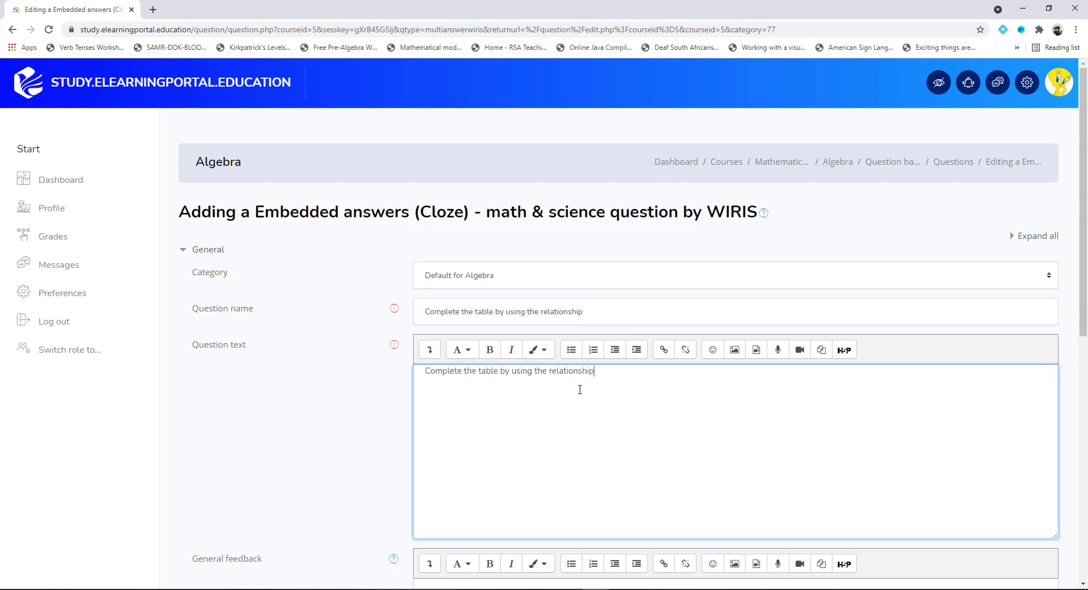
pyautogui.click(430, 350)
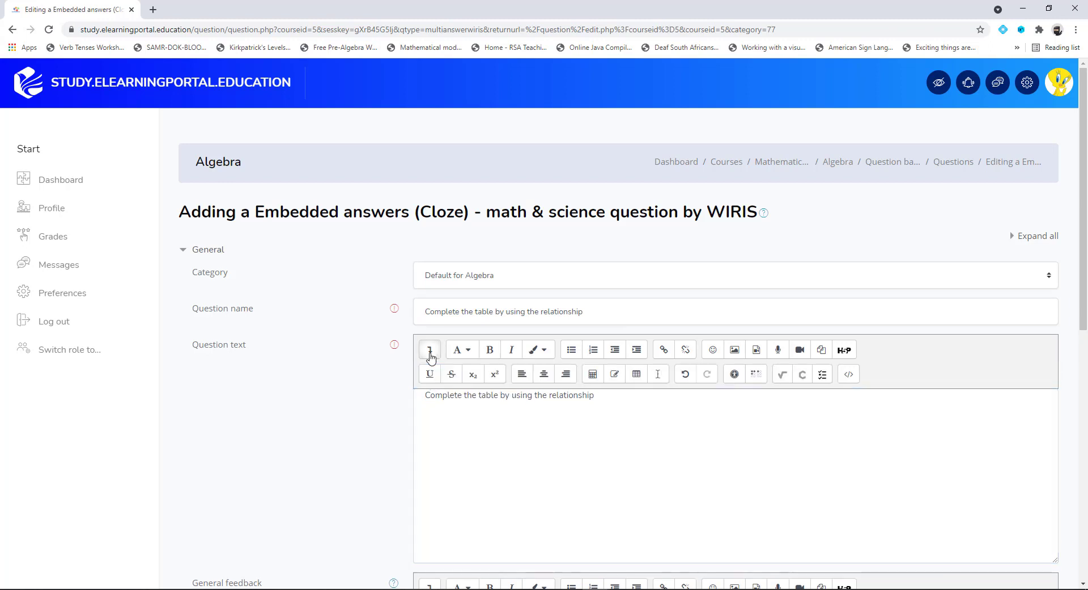
pyautogui.click(469, 419)
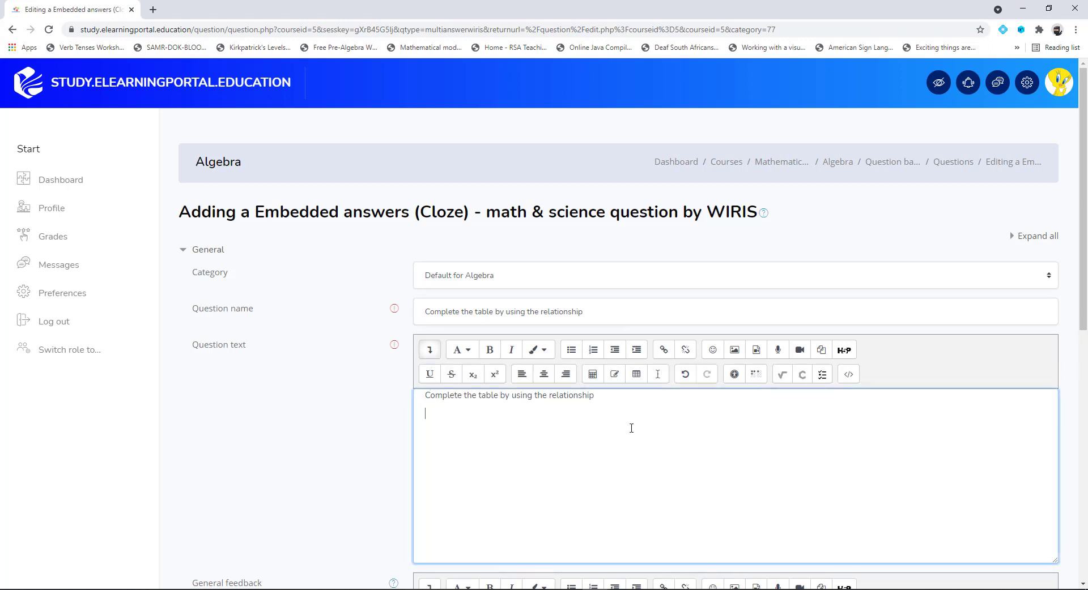
# Step: Insert the equation y = −5x+2 with MathType on the second question-text line
pyautogui.click(782, 376)
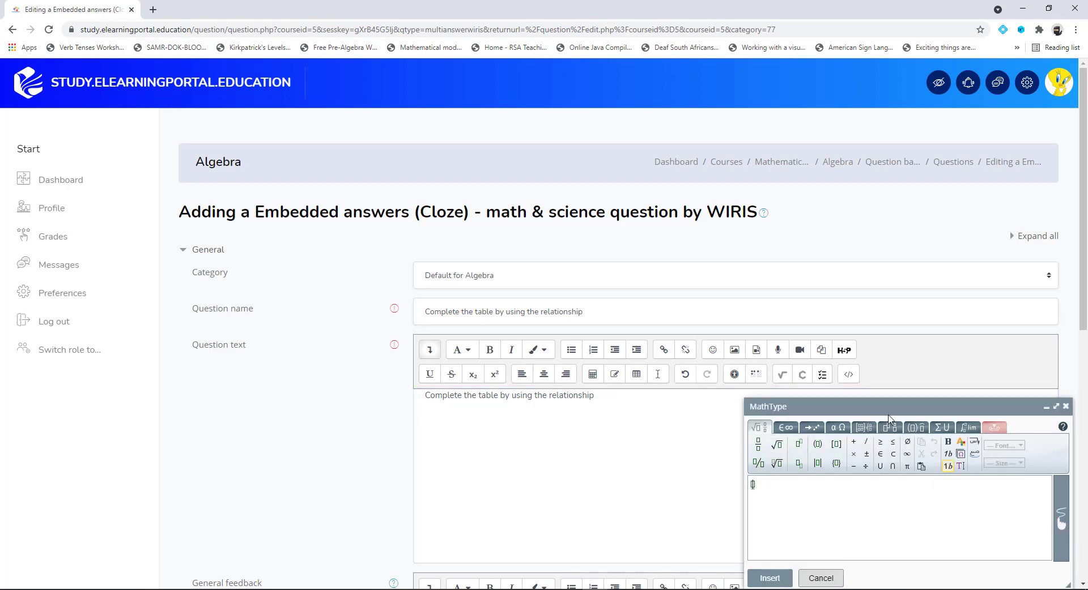
pyautogui.moveTo(887, 405); pyautogui.dragTo(632, 255)
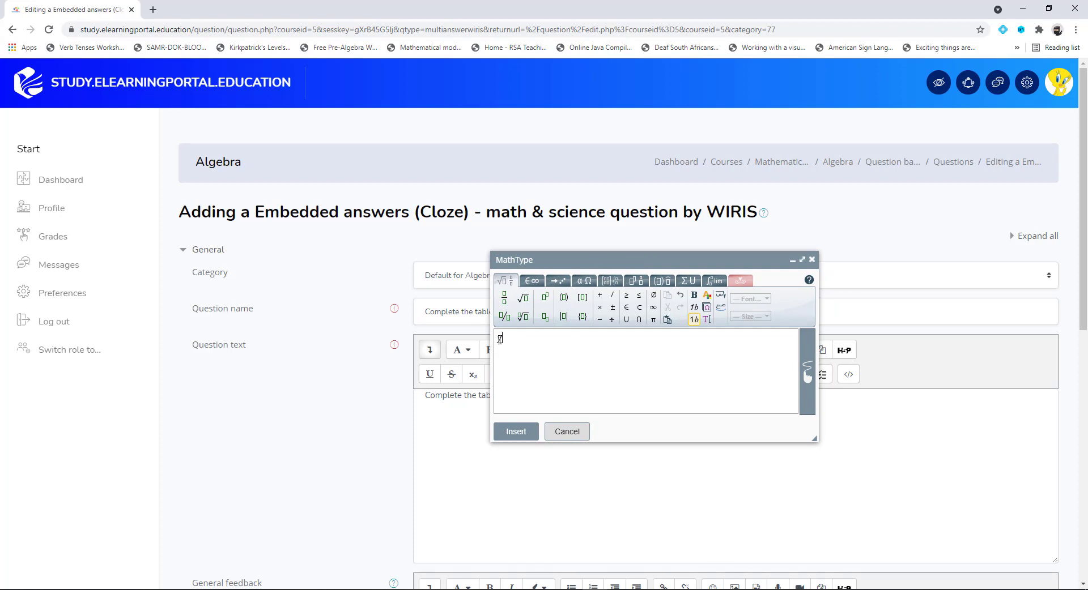
pyautogui.write('=')
pyautogui.write('-')
pyautogui.write('5x')
pyautogui.write('+2')
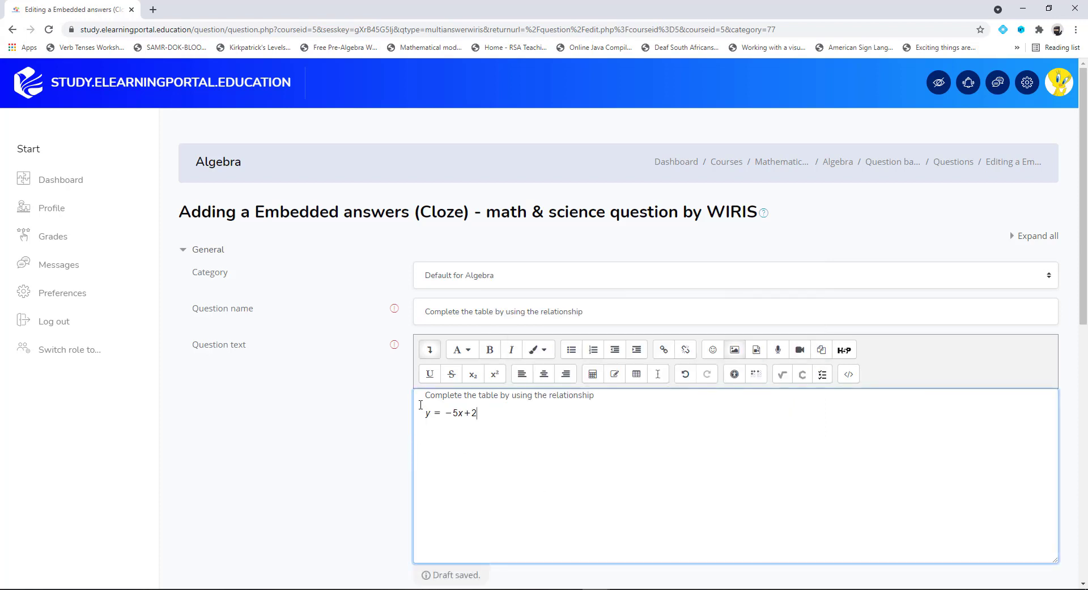
# Step: Format both question-text lines as a centred medium heading and add an empty line below
pyautogui.moveTo(423, 394); pyautogui.dragTo(518, 413)
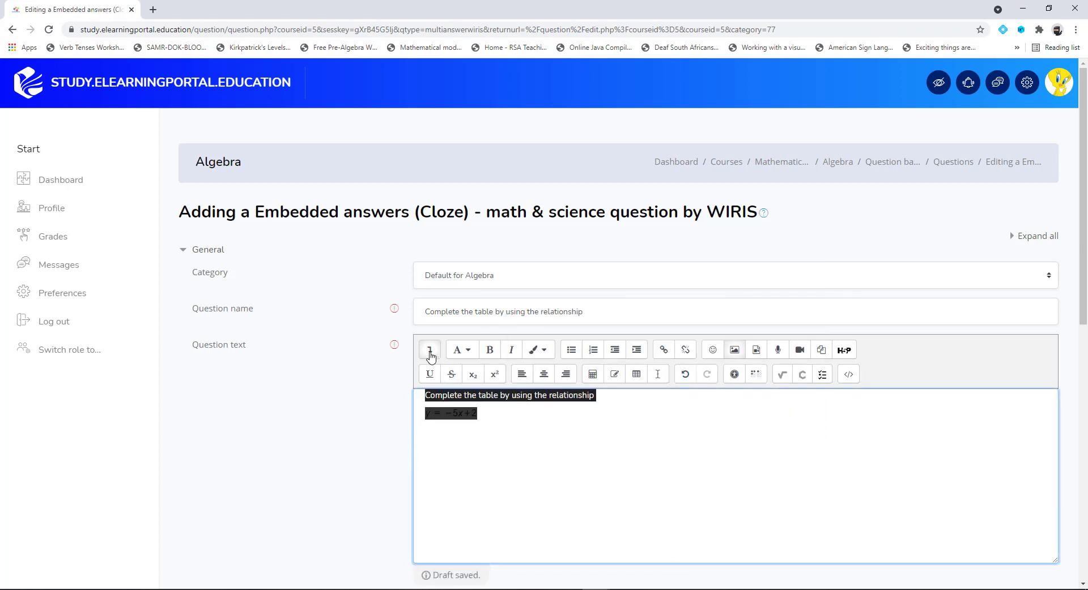
pyautogui.click(456, 352)
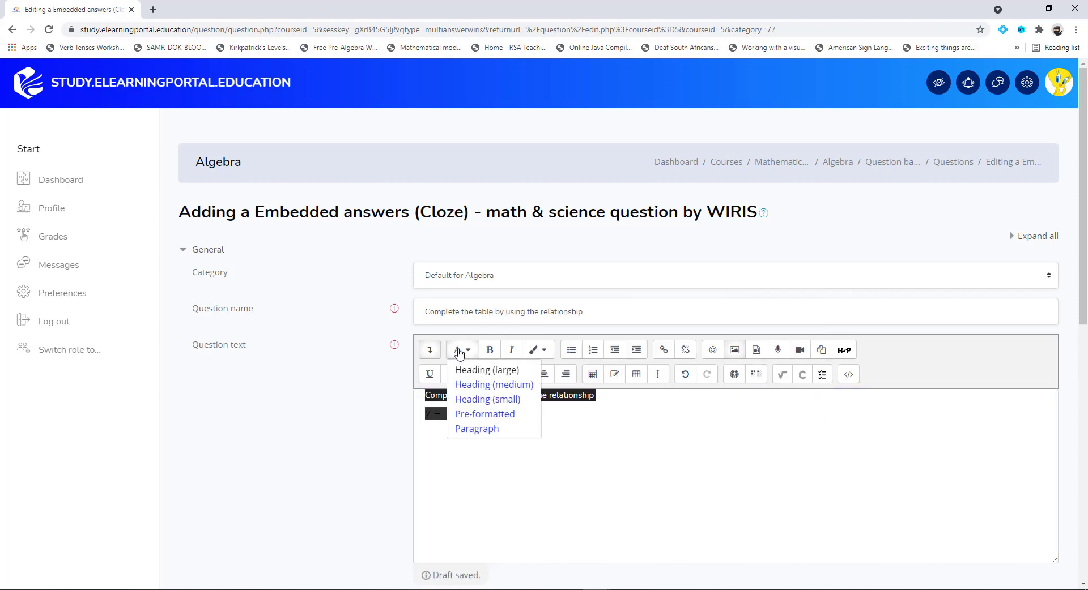
pyautogui.click(486, 385)
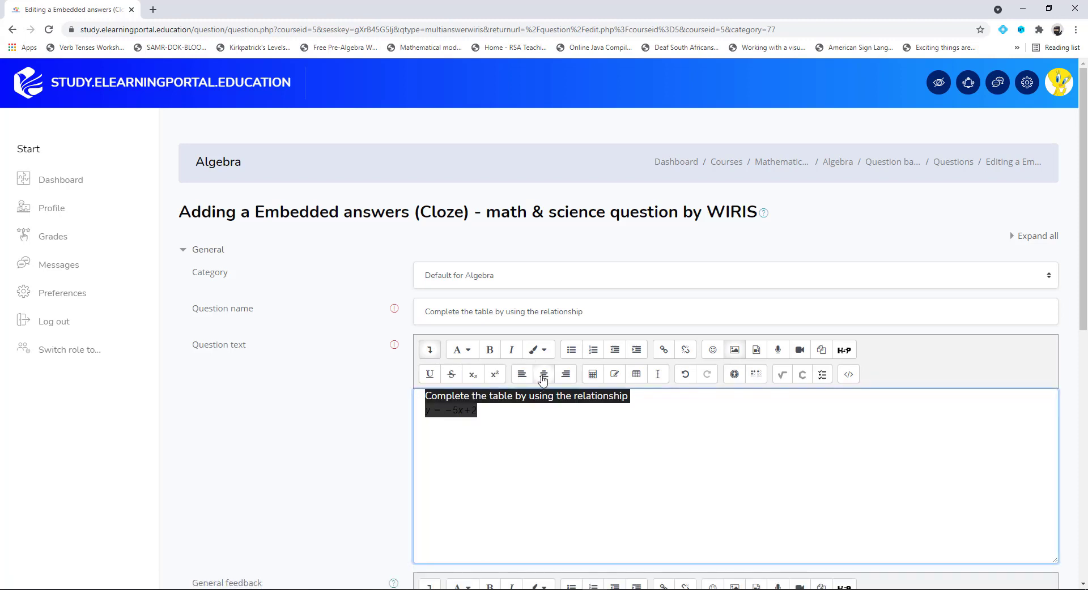
pyautogui.click(544, 376)
pyautogui.click(704, 447)
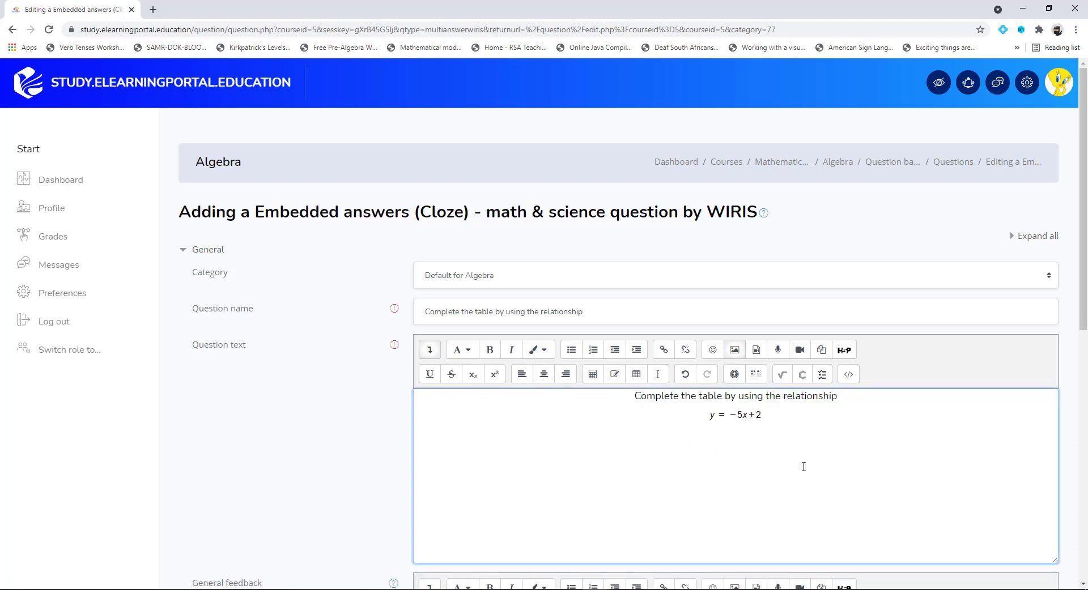
pyautogui.press('Return')
# Step: Start a table with headers on both rows and columns, 2 rows and 6 columns
pyautogui.click(636, 378)
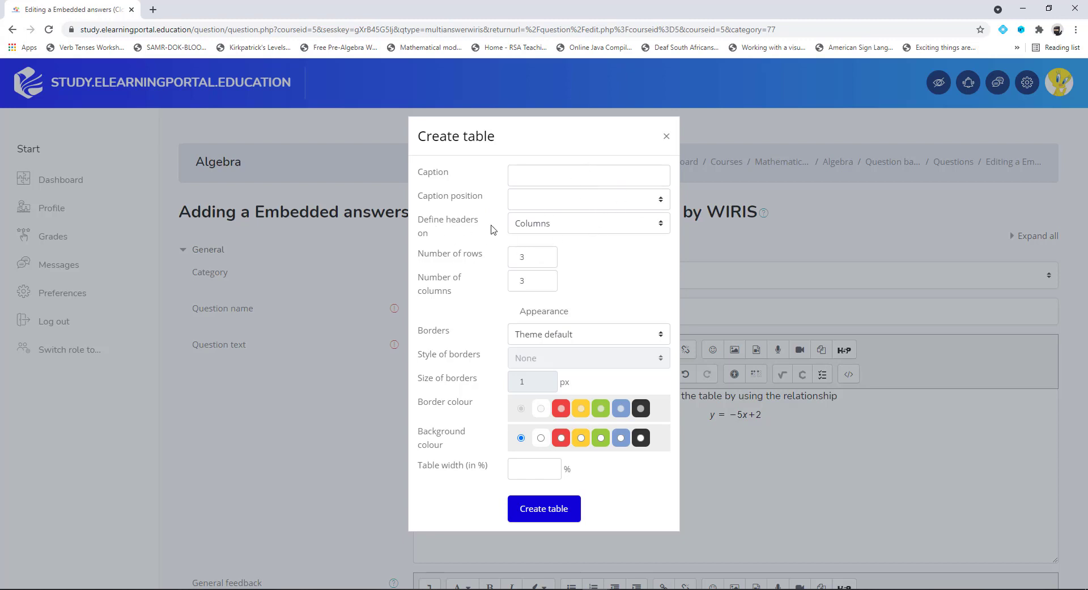
pyautogui.click(590, 226)
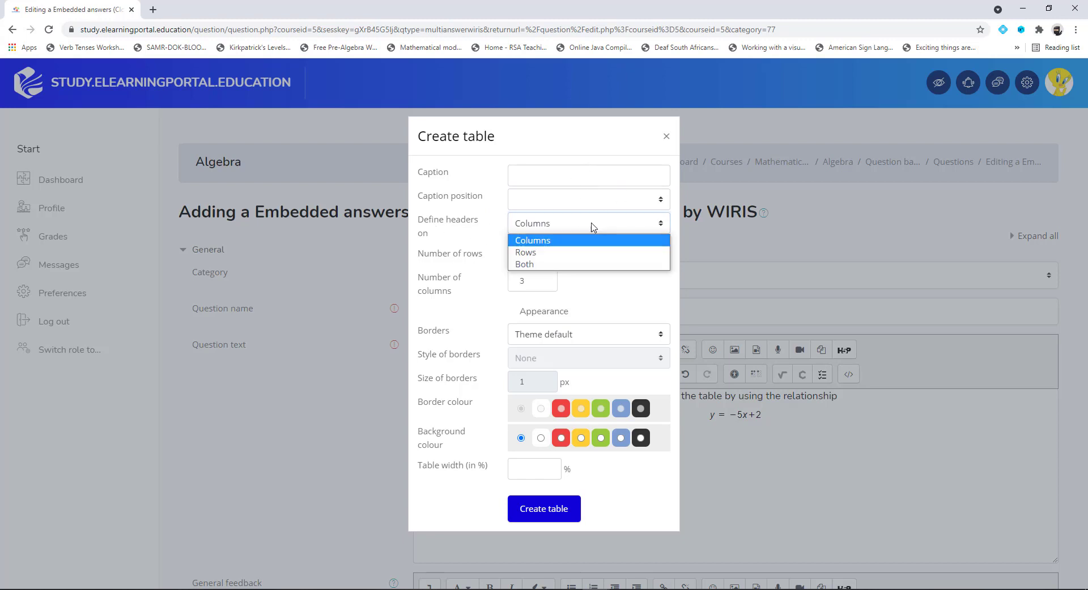
pyautogui.click(577, 269)
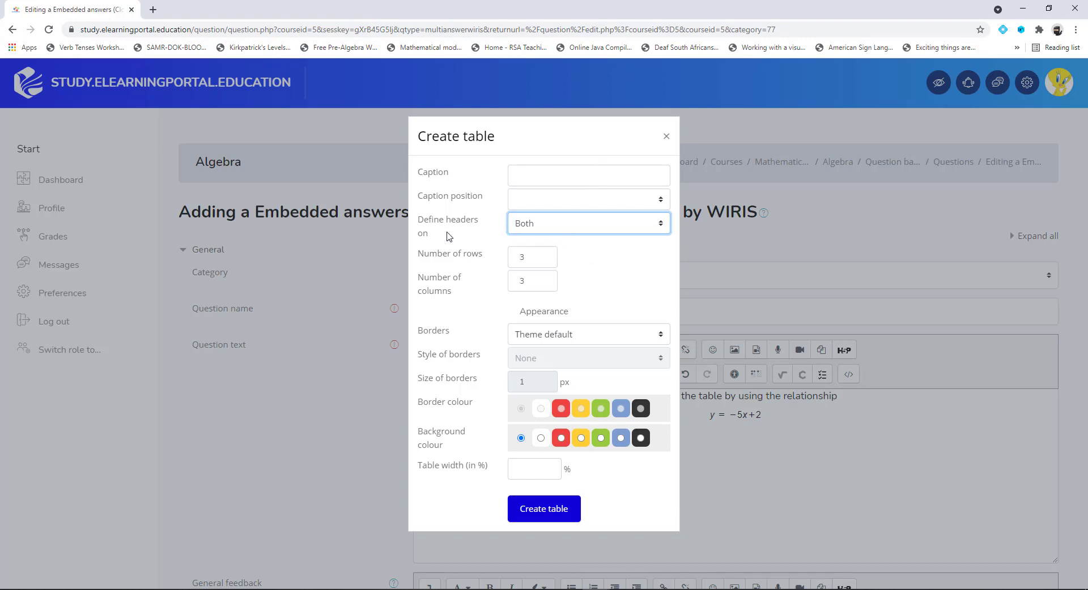
pyautogui.click(620, 227)
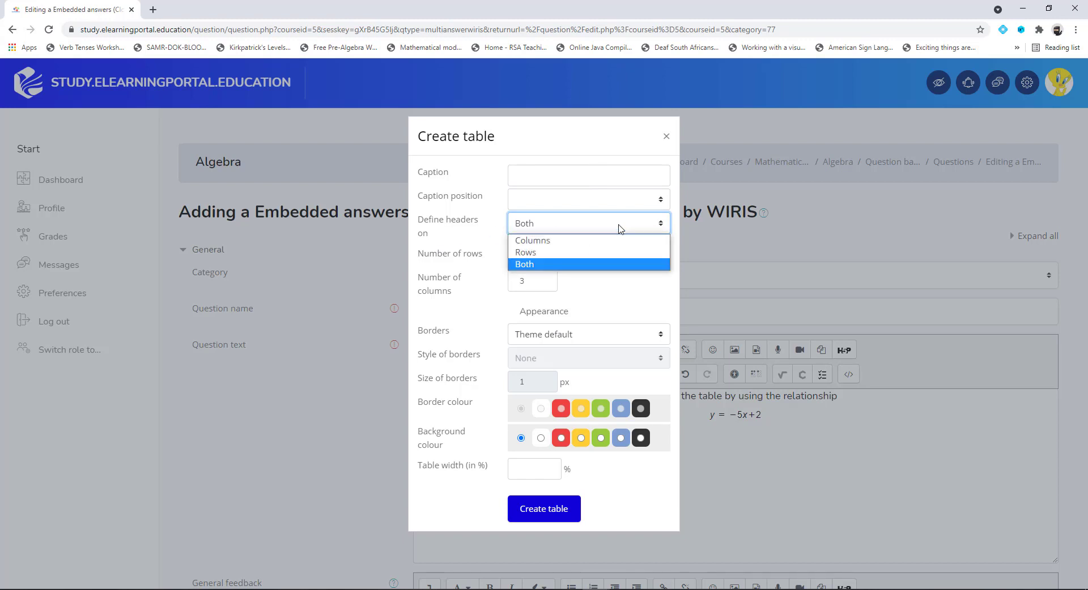
pyautogui.click(588, 269)
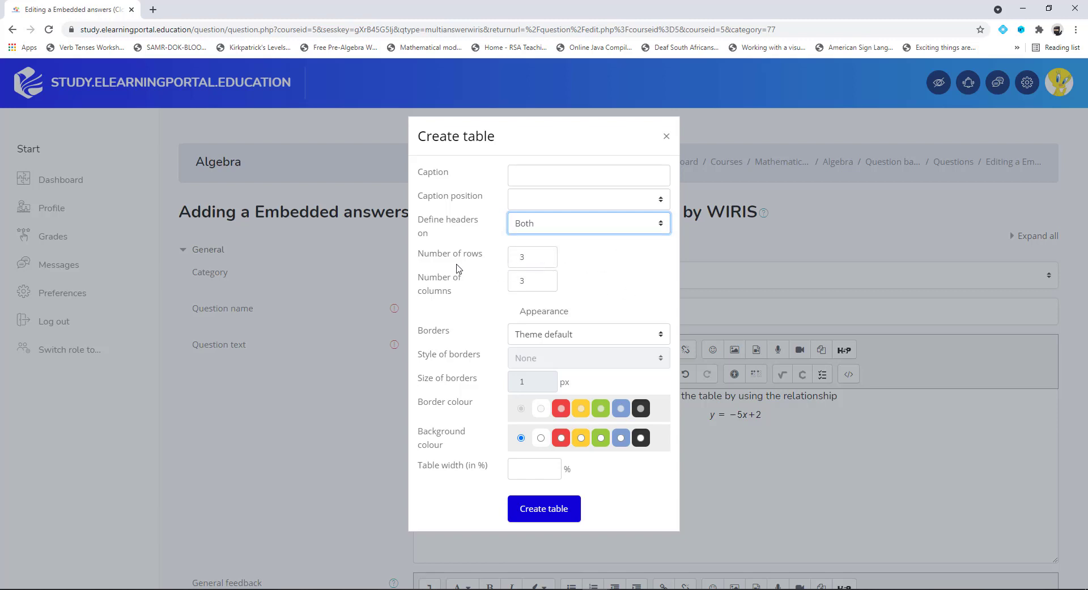
pyautogui.click(541, 260)
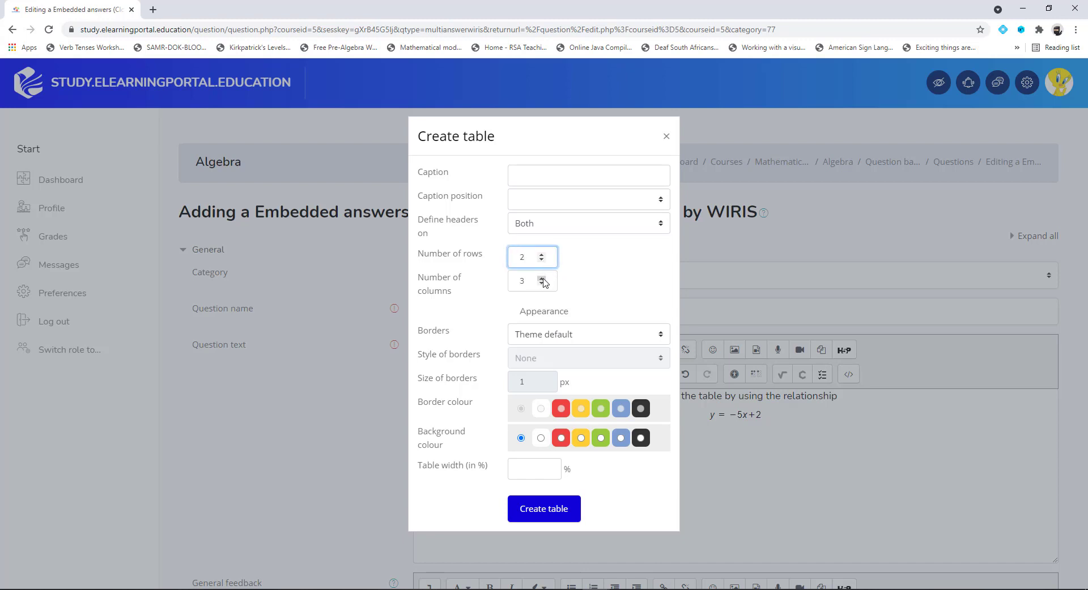
pyautogui.doubleClick(541, 279)
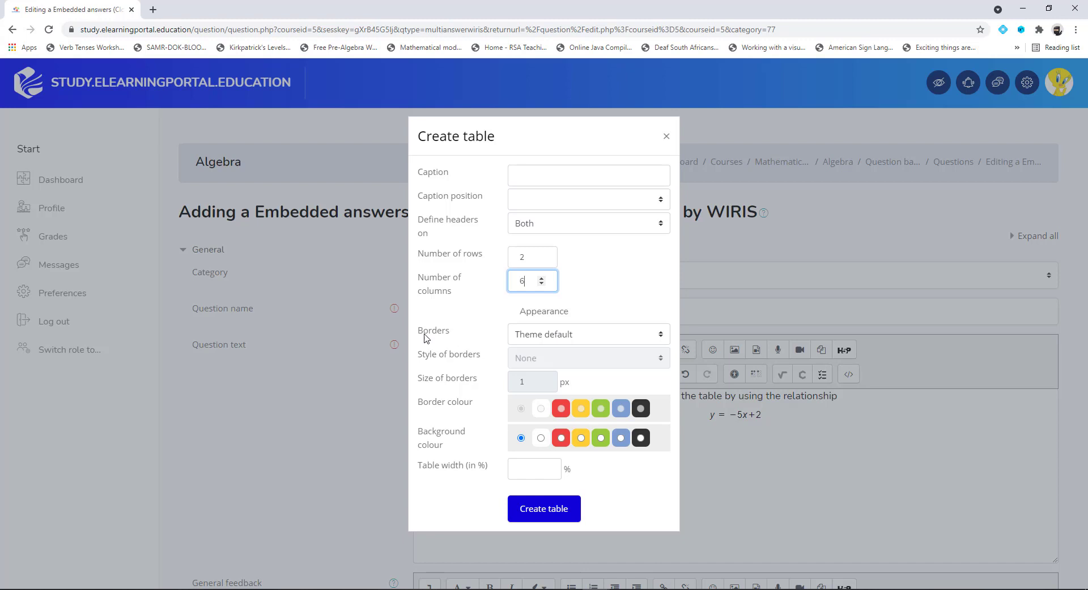
# Step: Give the table solid blue borders around each cell and a blue background
pyautogui.click(626, 335)
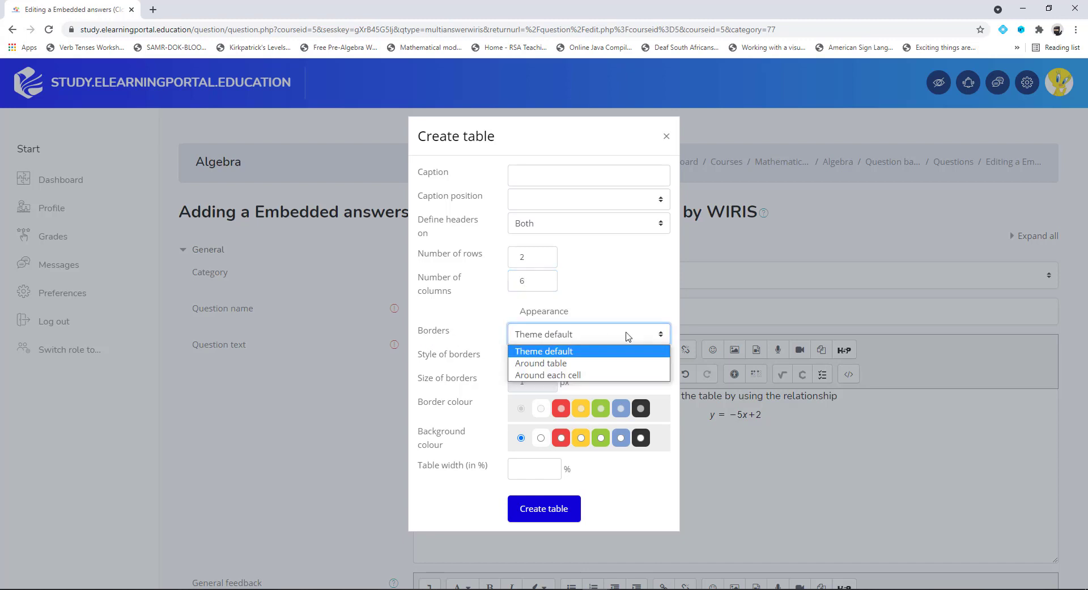
pyautogui.click(554, 376)
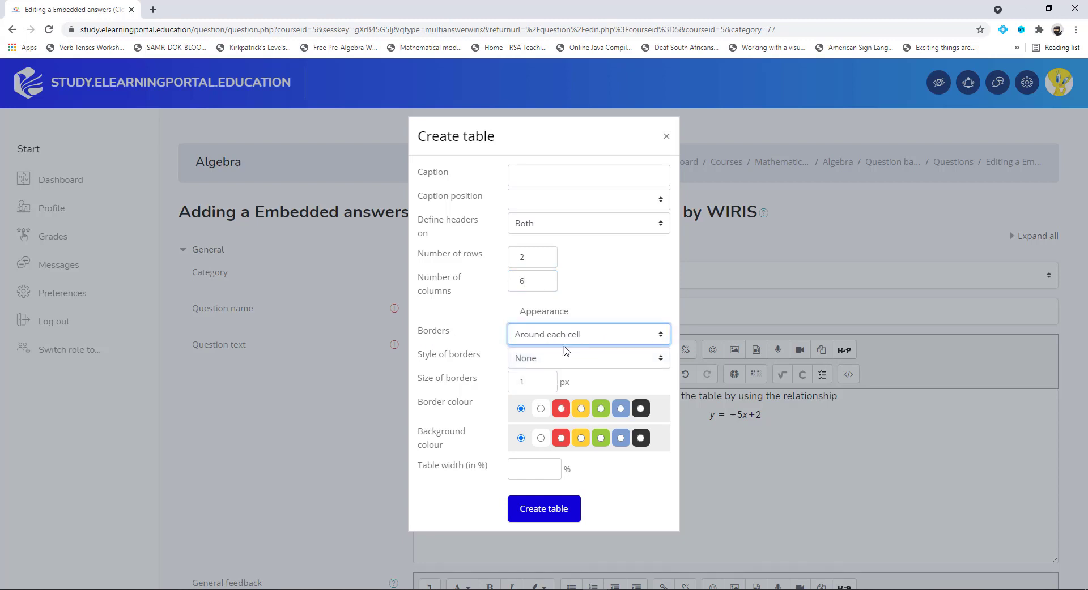
pyautogui.click(586, 362)
pyautogui.click(554, 382)
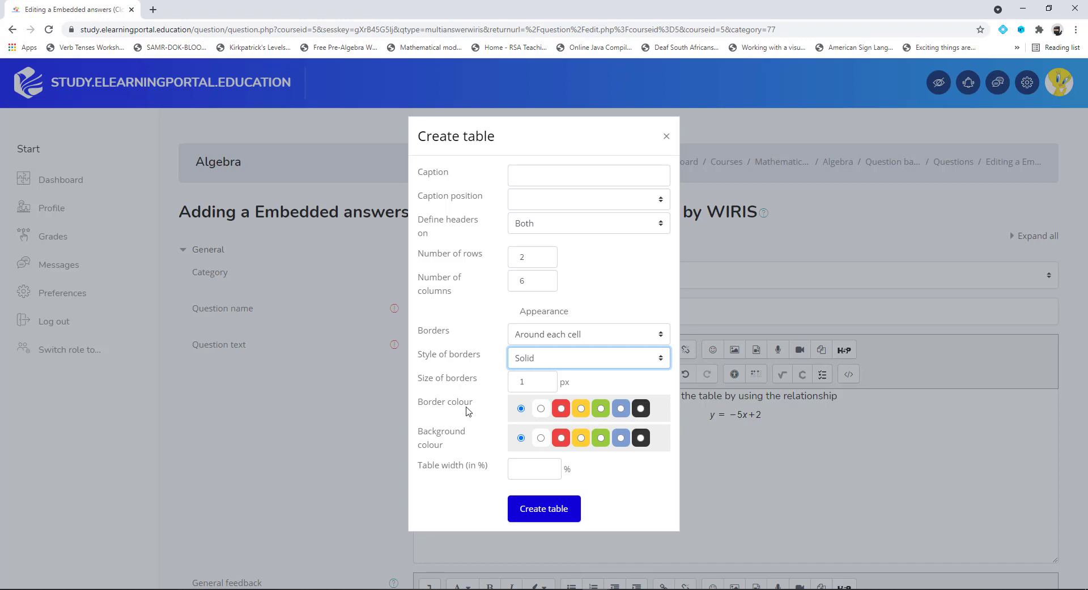
pyautogui.click(621, 411)
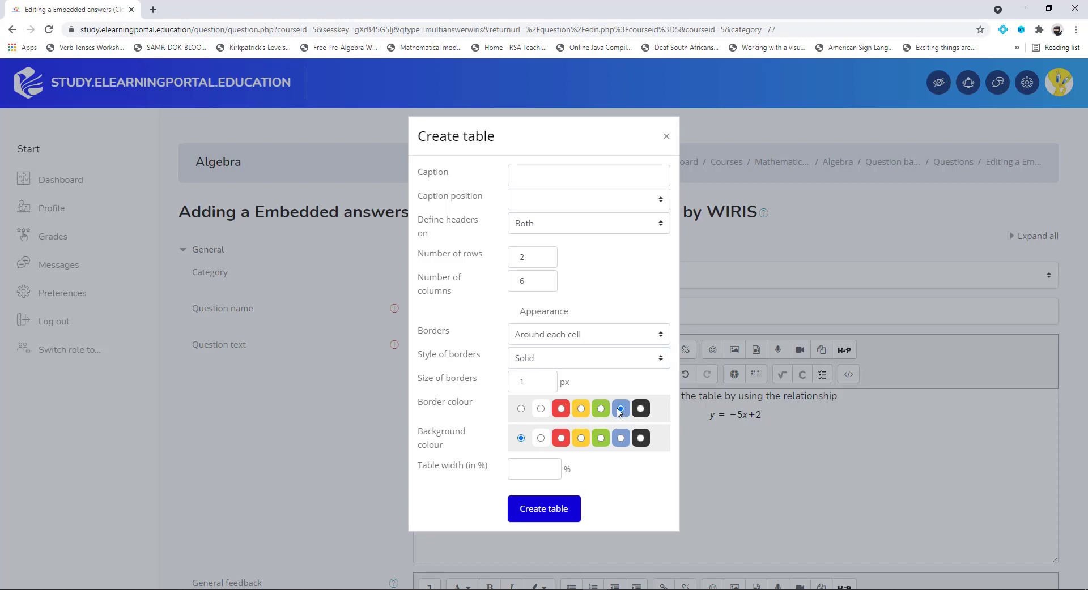
pyautogui.click(621, 440)
# Step: Create the table and fill its first row with x, 1, 2, 3, 4 and 7
pyautogui.click(548, 516)
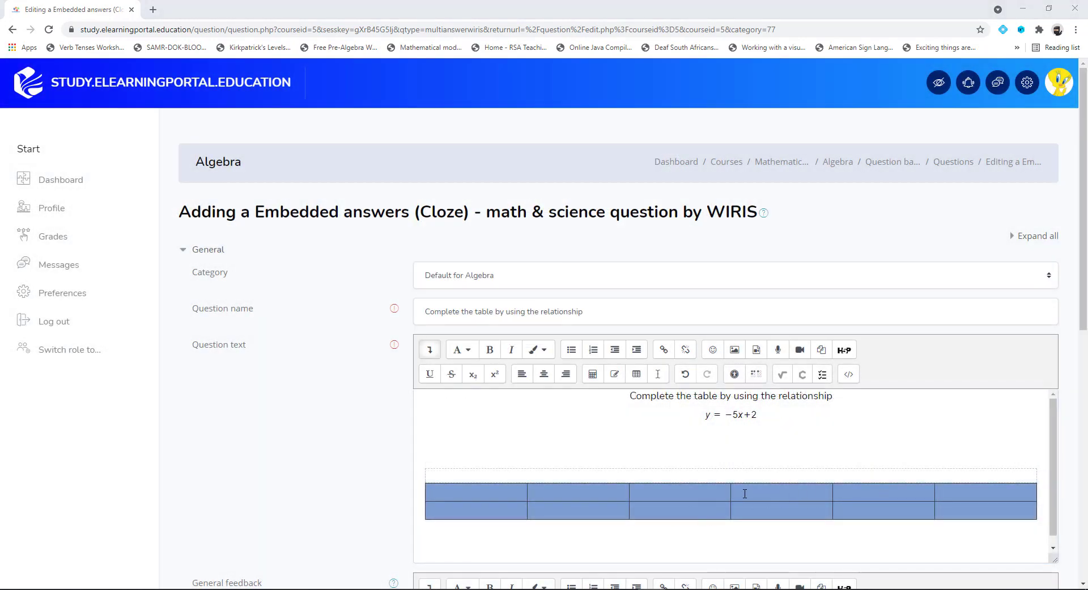
pyautogui.click(499, 497)
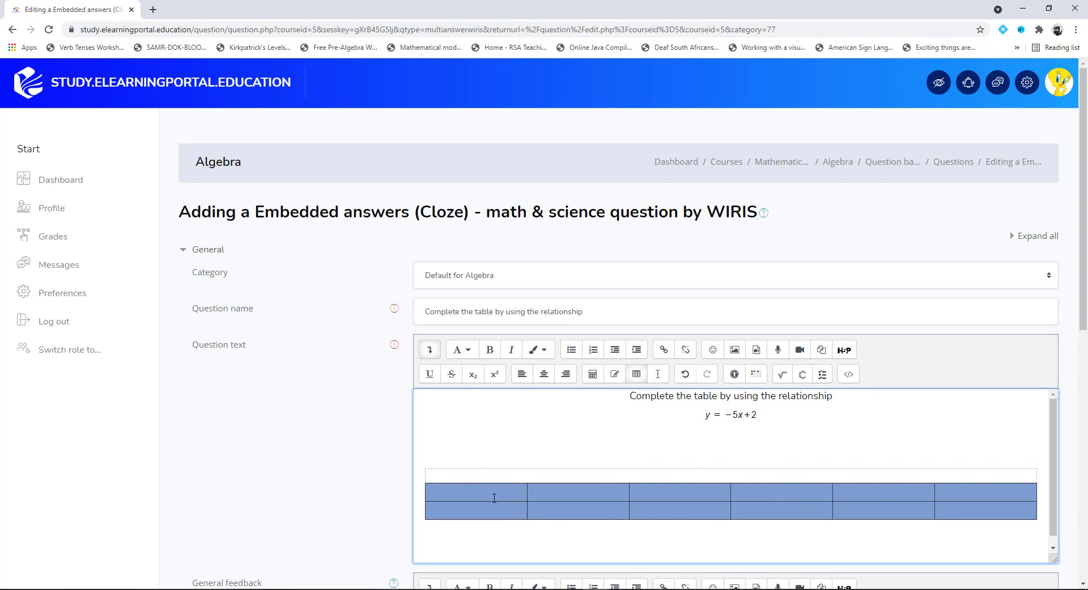
pyautogui.write('x 1 2 3 4 7')
# Step: Put the MathType formula y = −5x+2 into the first cell of the second row
pyautogui.click(782, 374)
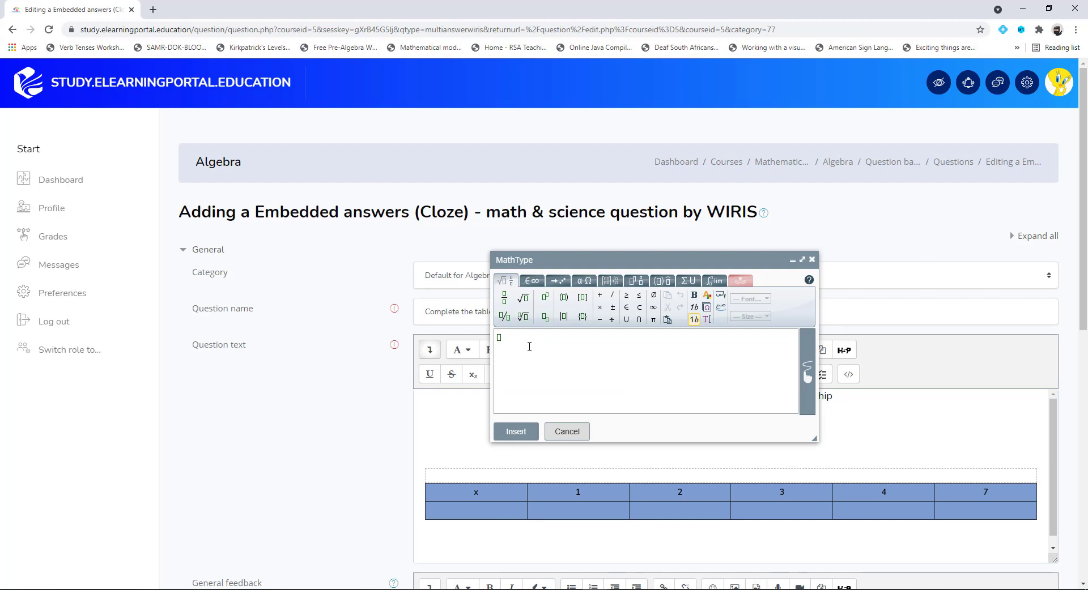
pyautogui.write('y')
pyautogui.write('=')
pyautogui.write('-5x')
pyautogui.write('+2')
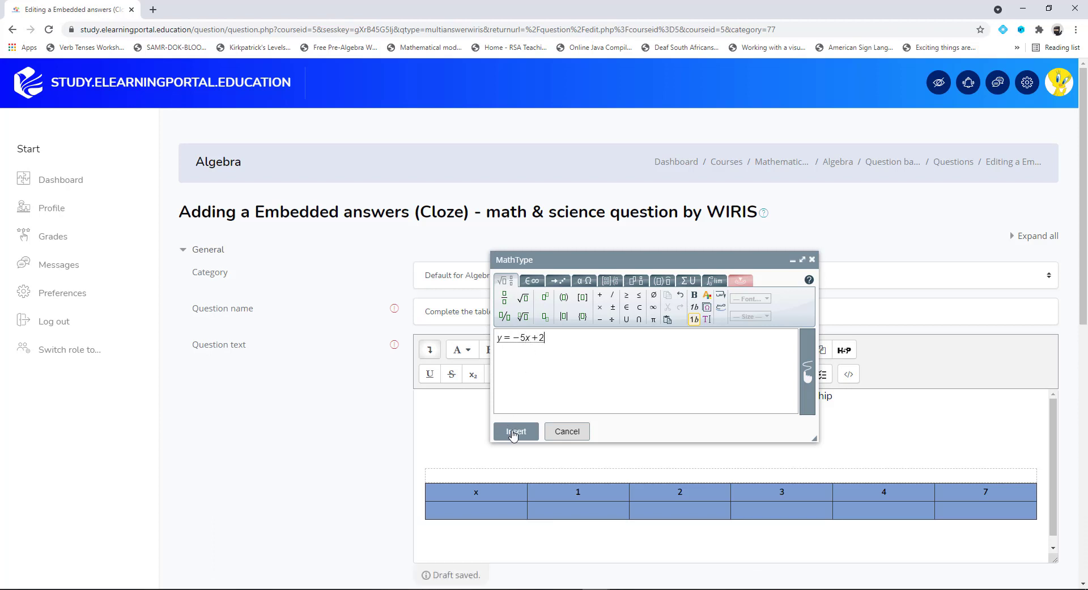
pyautogui.click(514, 432)
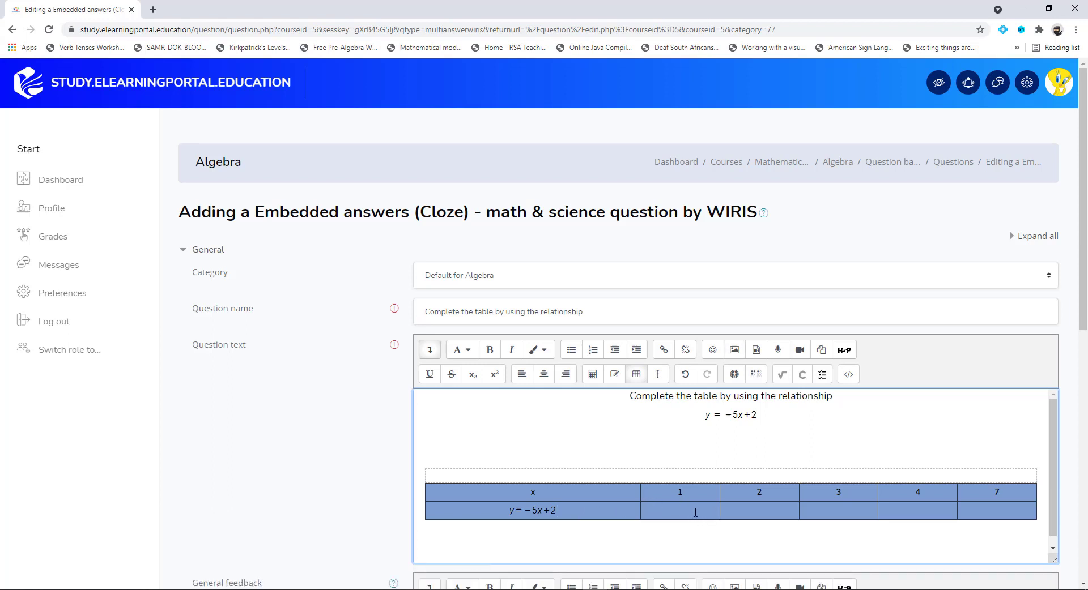
# Step: Enter the answer field {1:SA:=-3} under x = 1 and paste copies under x = 2, 3 and 4
pyautogui.scroll(-1, 692, 511)
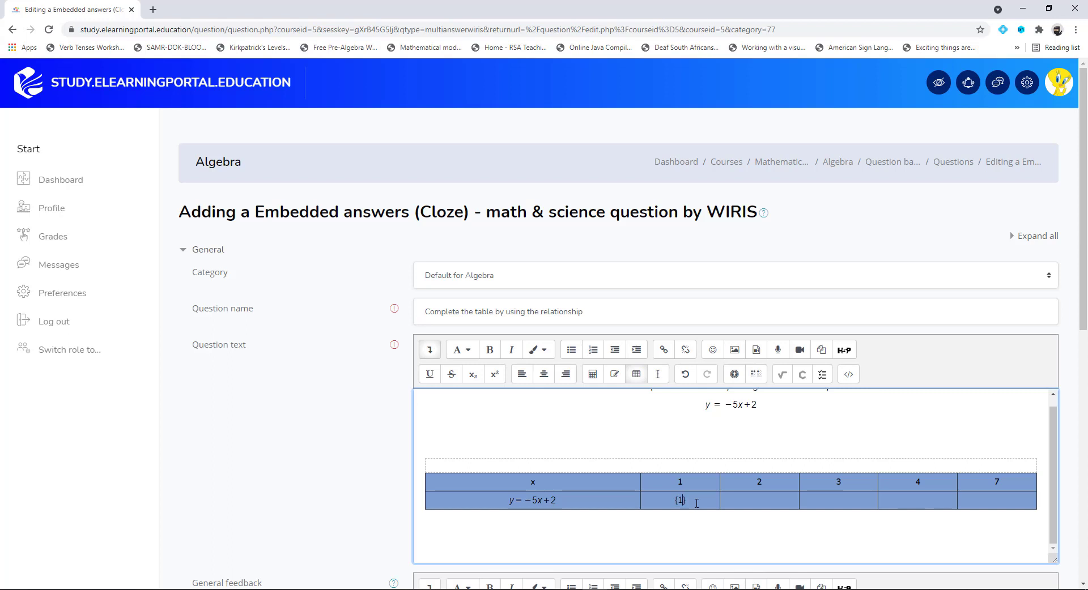
pyautogui.write(':SA')
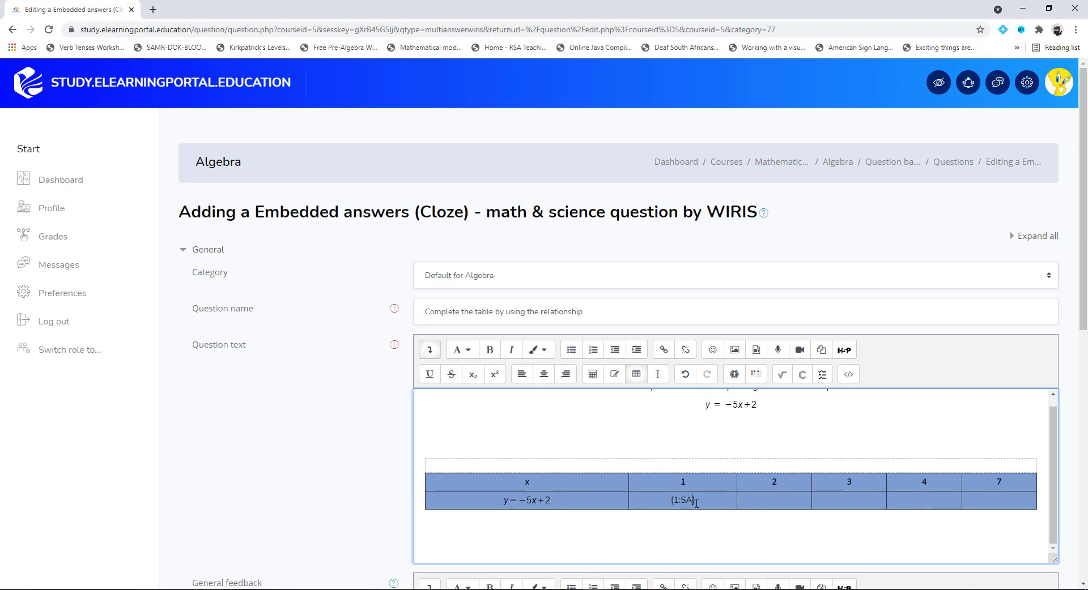
pyautogui.write('}')
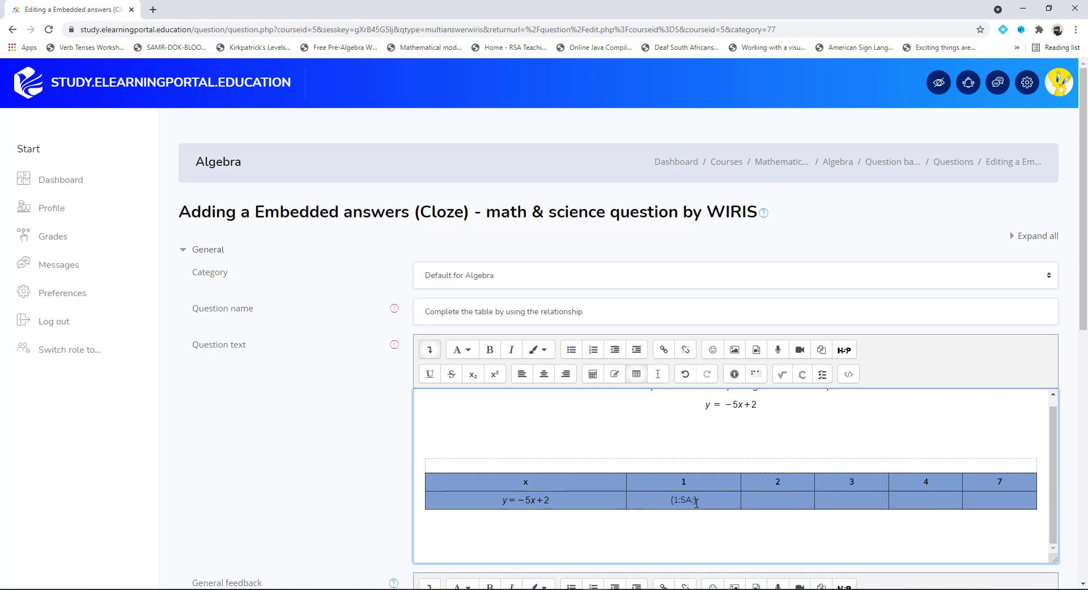
pyautogui.write(':=')
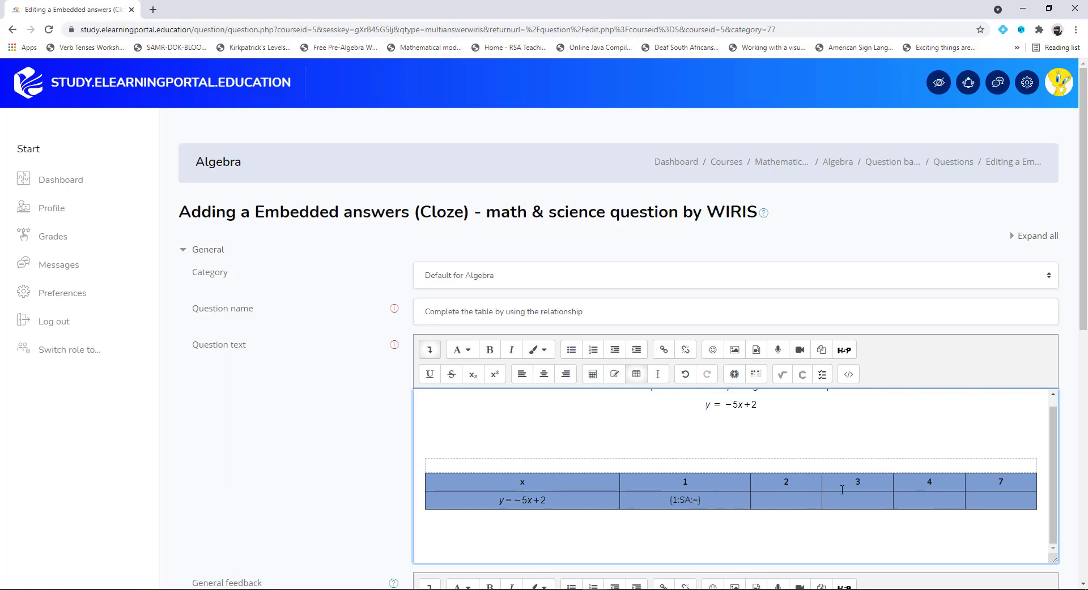
pyautogui.write('-3')
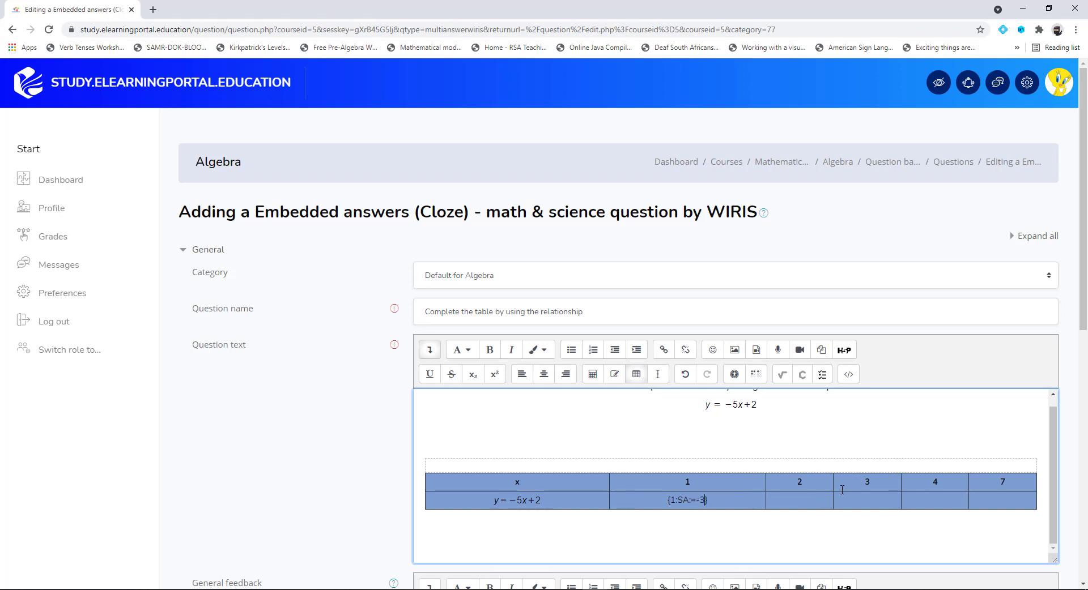
pyautogui.moveTo(715, 501); pyautogui.dragTo(663, 500)
pyautogui.hotkey('ctrl', 'c')
pyautogui.click(803, 500)
pyautogui.hotkey('ctrl', 'v')
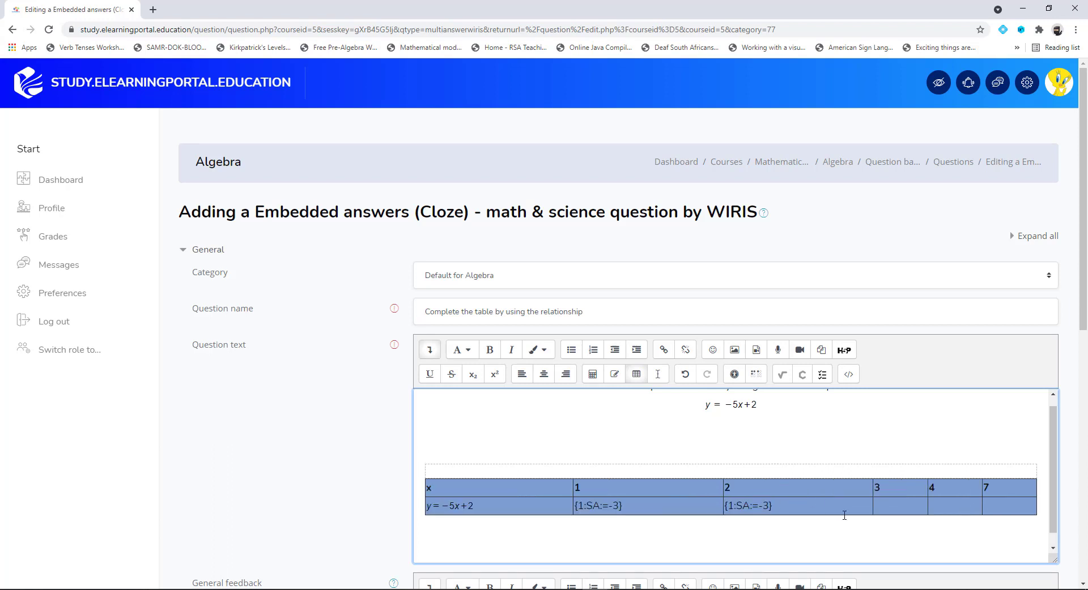
pyautogui.click(903, 506)
pyautogui.hotkey('ctrl', 'v')
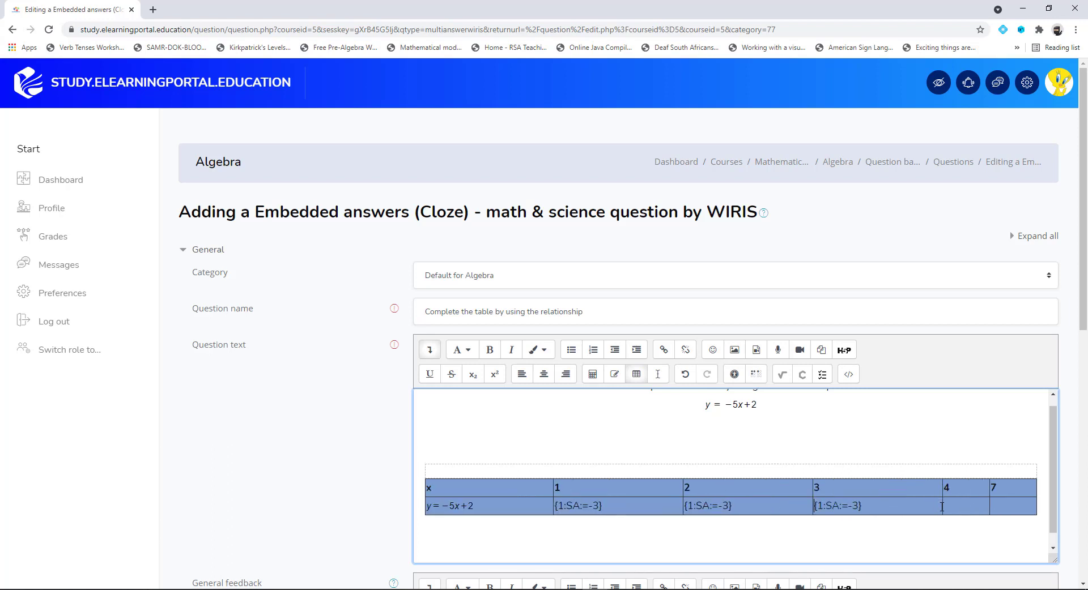
pyautogui.click(956, 506)
pyautogui.hotkey('ctrl', 'v')
pyautogui.hotkey('ctrl', 'v')
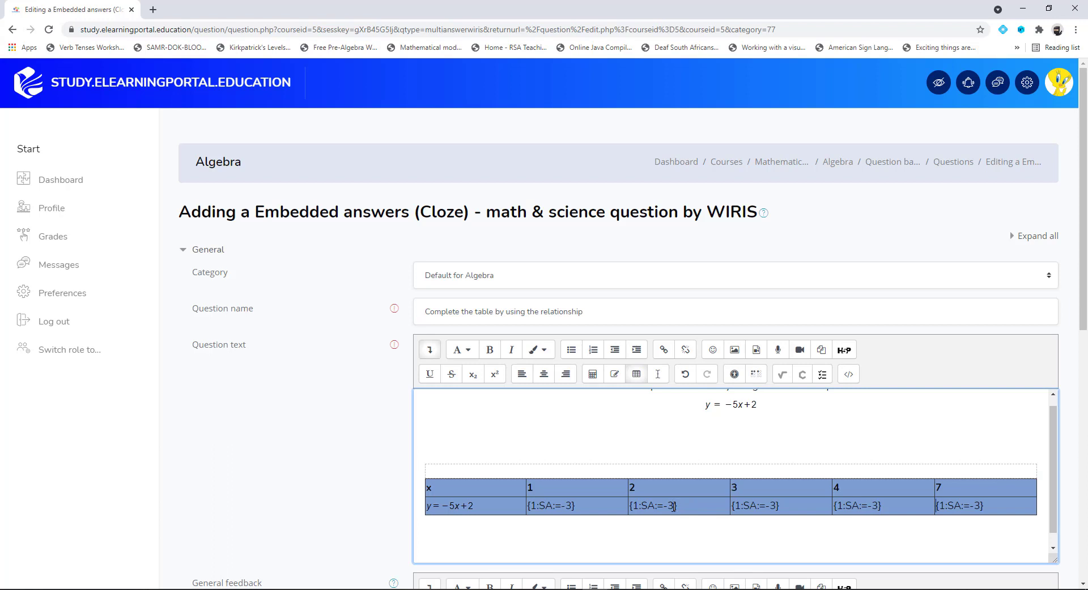
# Step: Change the pasted answer values to -8, -13 and -18
pyautogui.press('BackSpace')
pyautogui.write('8')
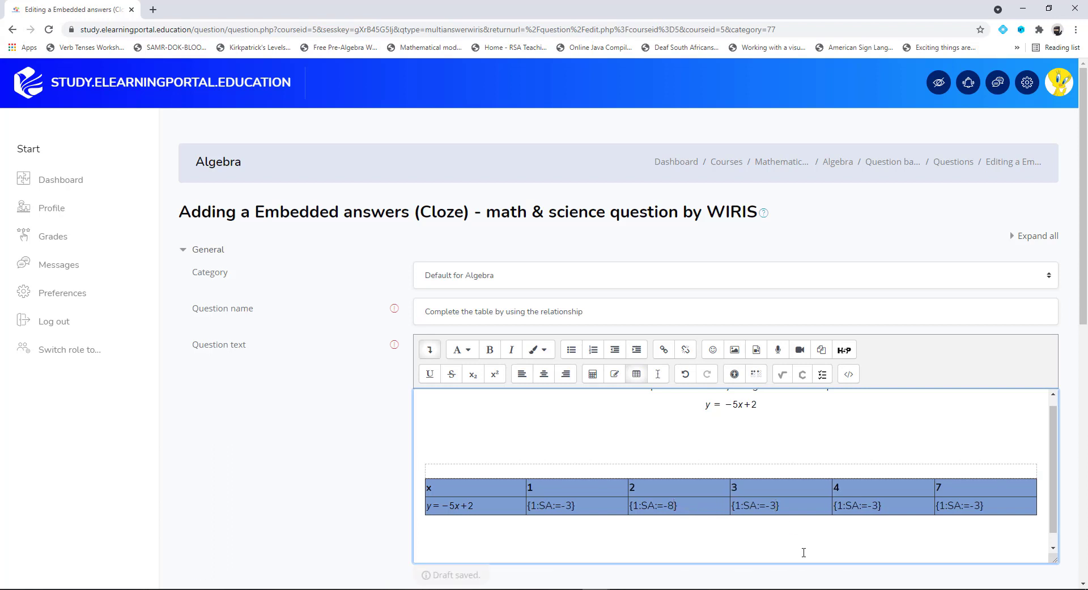
pyautogui.press('BackSpace')
pyautogui.write('13')
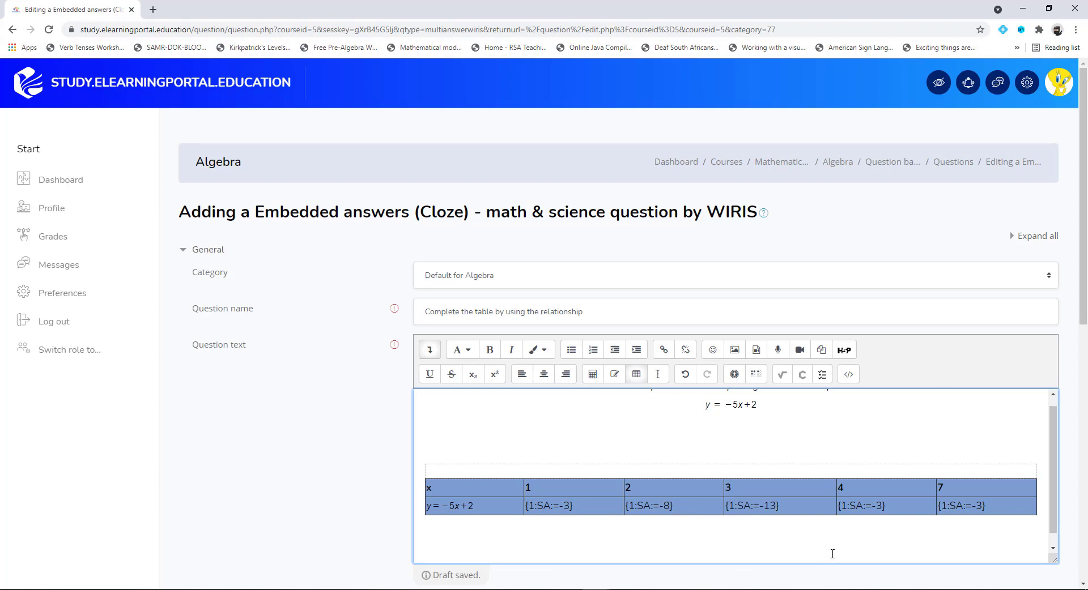
pyautogui.click(881, 505)
pyautogui.press('BackSpace')
pyautogui.write('18')
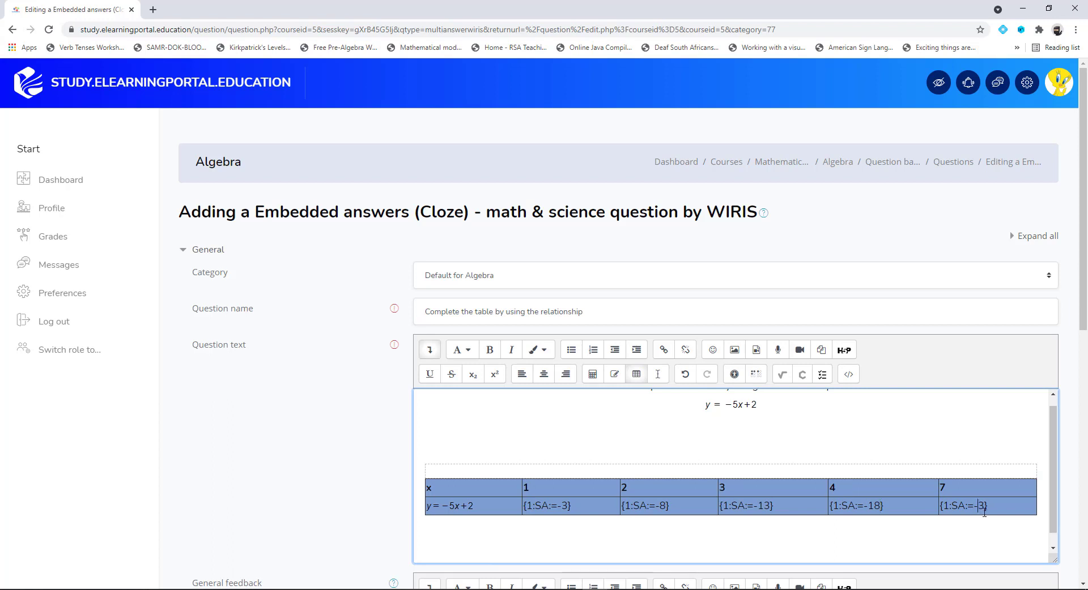
pyautogui.write('3')
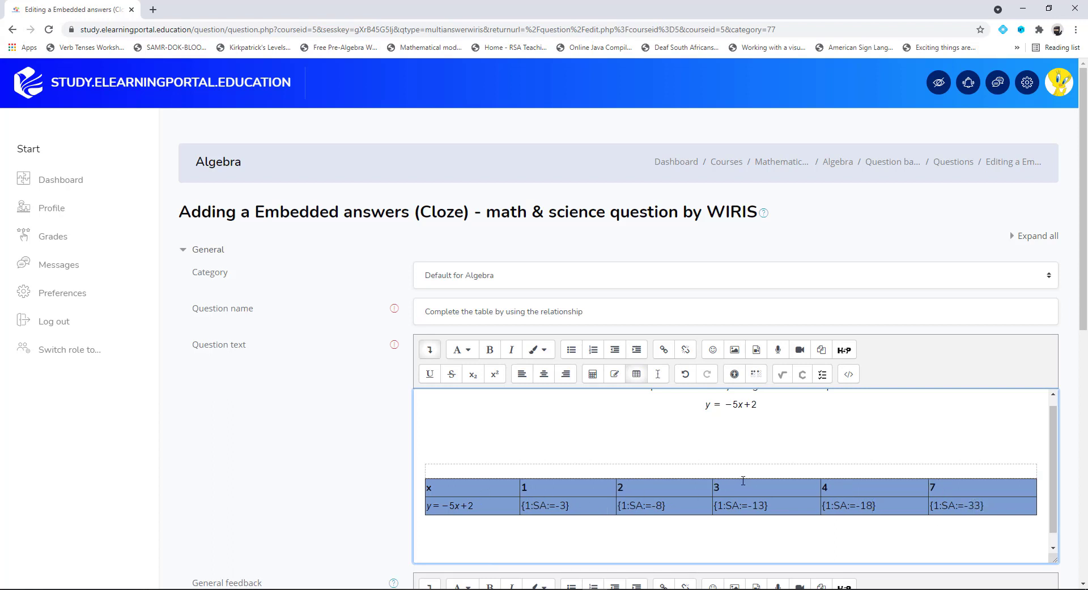
# Step: Centre the text in all table cells and delete the empty line above the table
pyautogui.moveTo(429, 488); pyautogui.dragTo(986, 506)
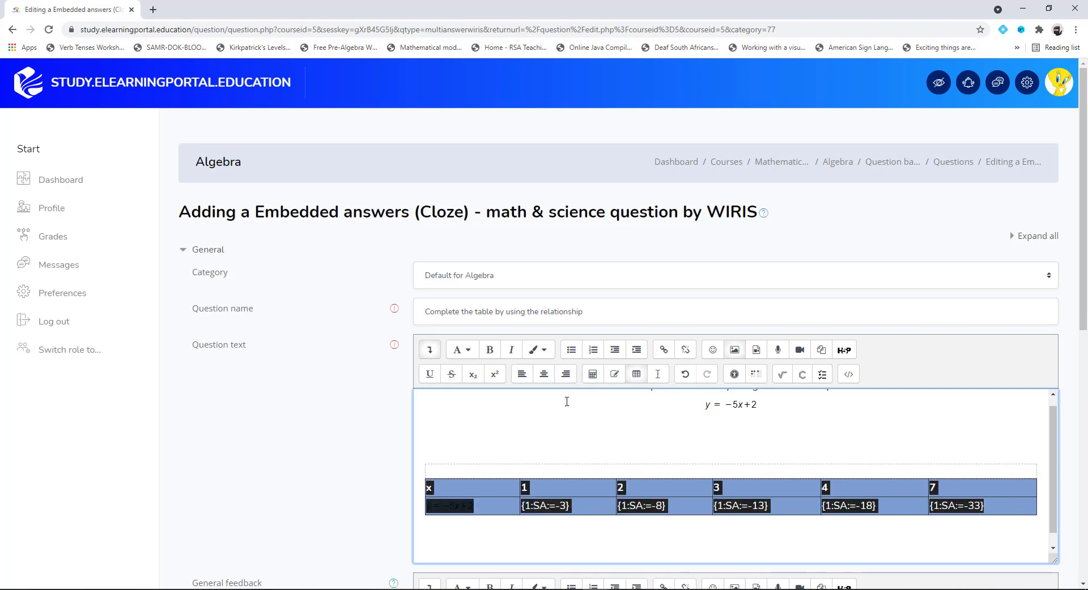
pyautogui.click(544, 375)
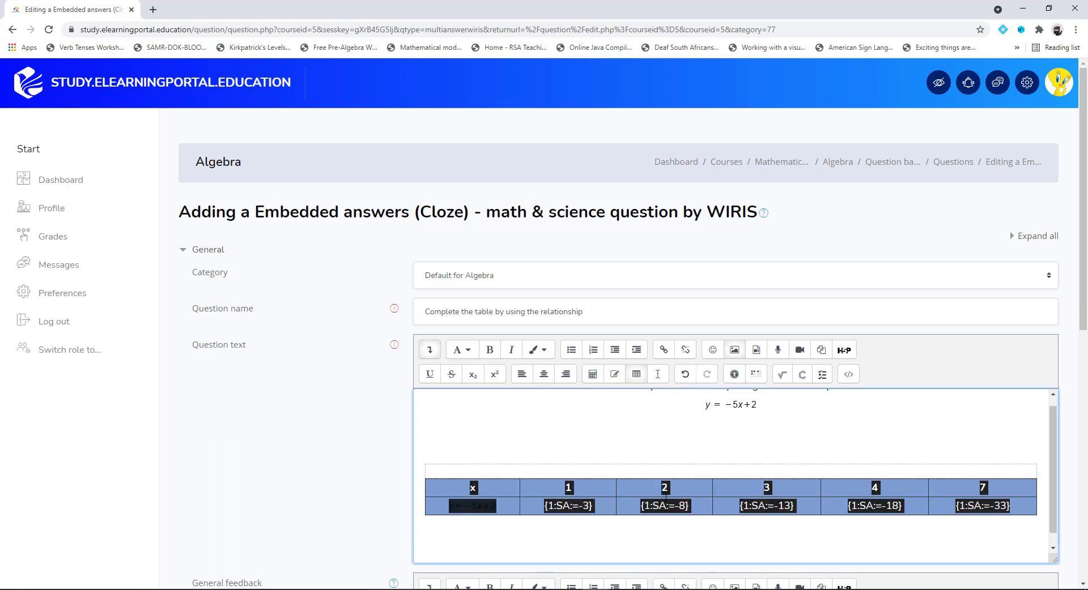
pyautogui.click(717, 463)
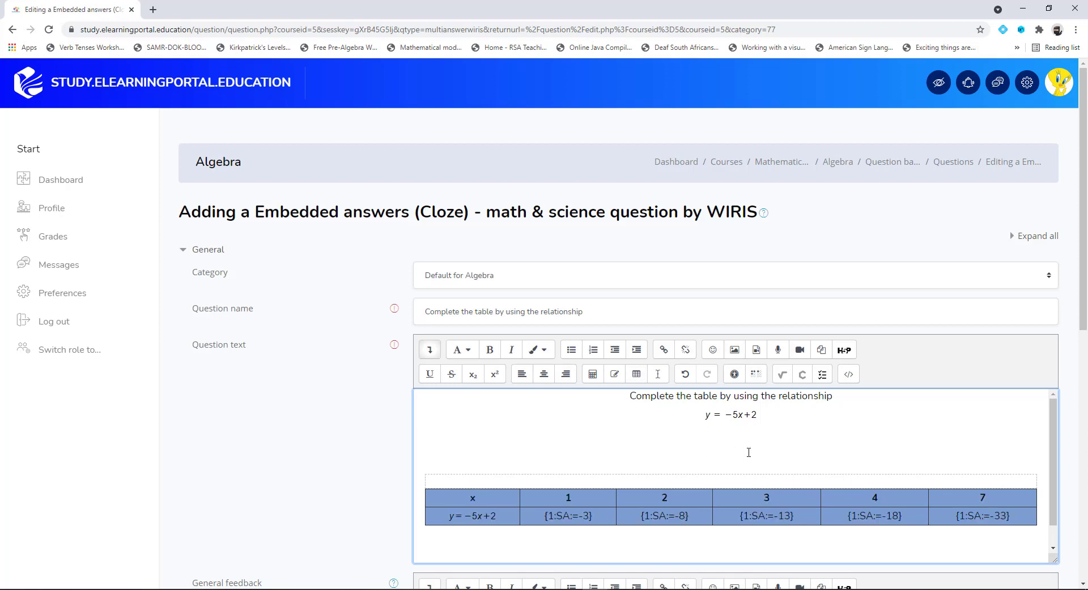
pyautogui.press('BackSpace')
pyautogui.press('BackSpace')
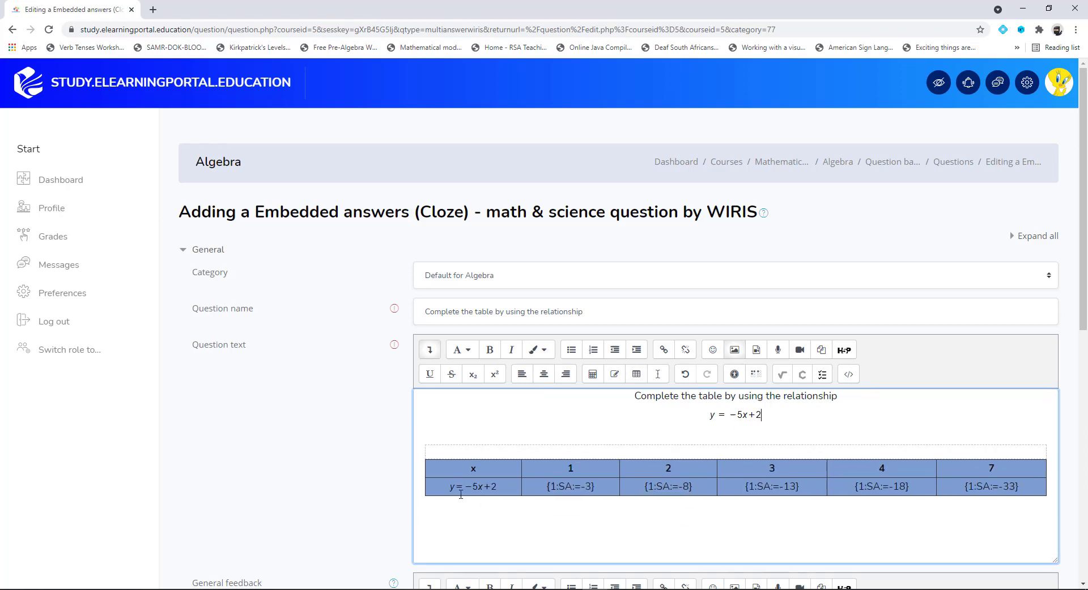
# Step: Scroll down and place the cursor in the general feedback field
pyautogui.scroll(-3, 295, 417)
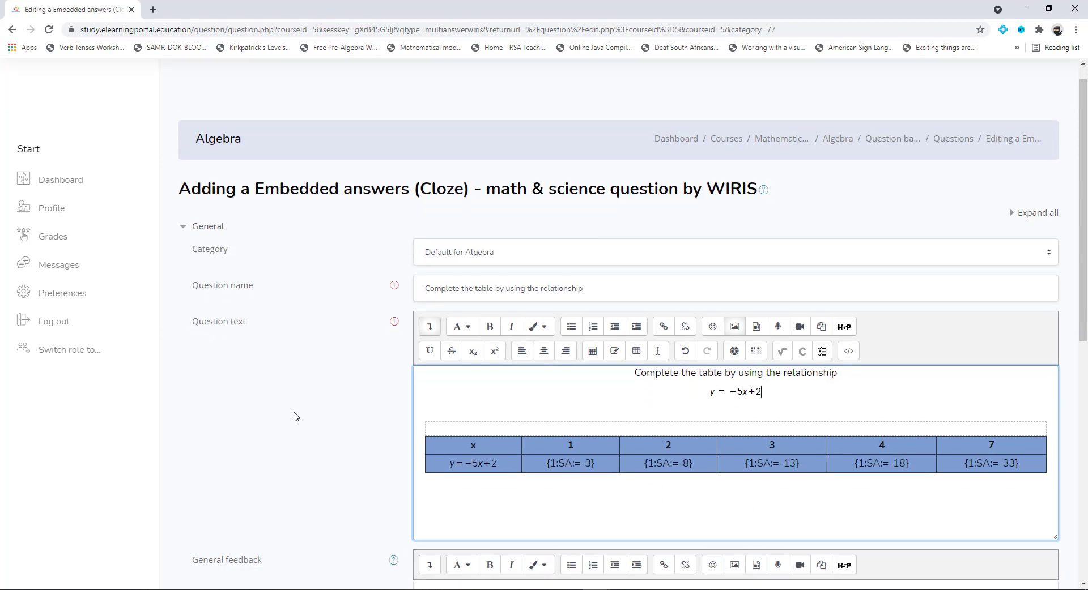
pyautogui.scroll(-2, 293, 415)
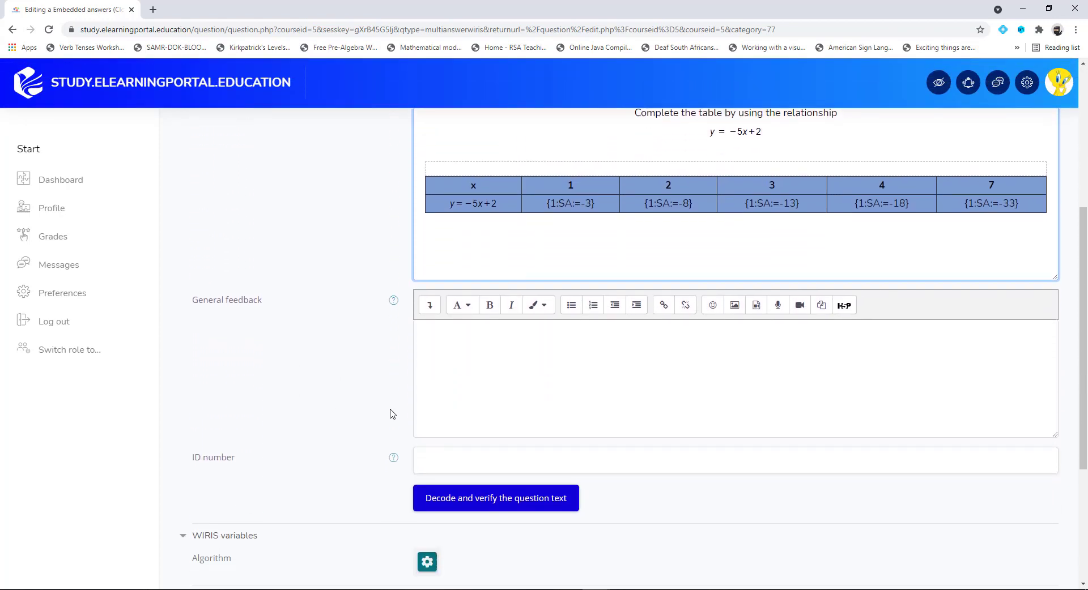
pyautogui.click(481, 350)
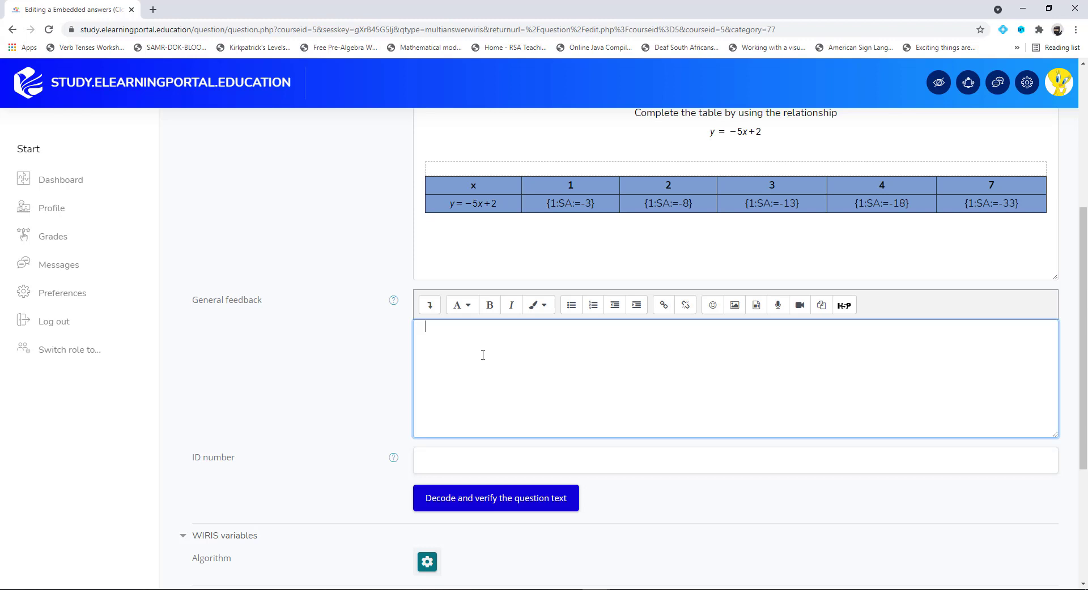
pyautogui.scroll(-3, 357, 400)
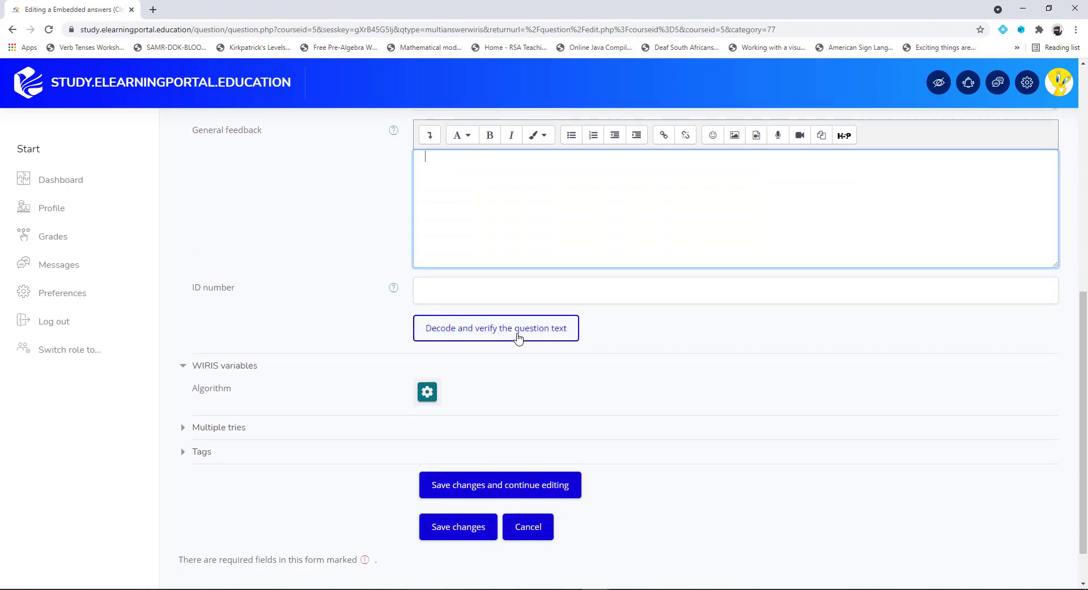
pyautogui.scroll(3, 518, 334)
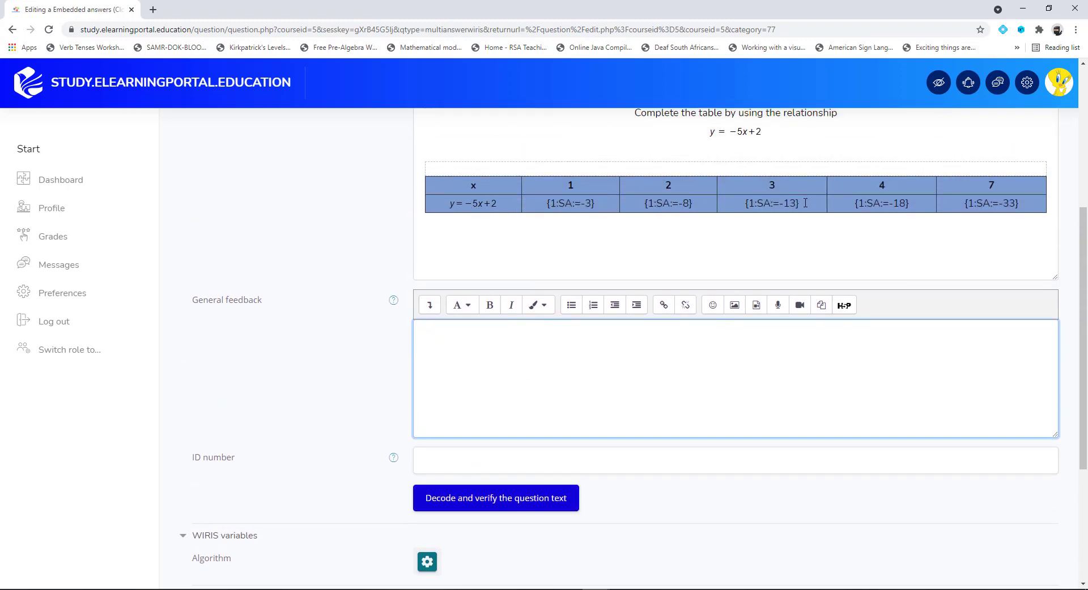
# Step: Decode the question text into five short-answer parts and expand parts #1 (−3) and #2 (−8)
pyautogui.scroll(-1, 397, 436)
pyautogui.click(527, 440)
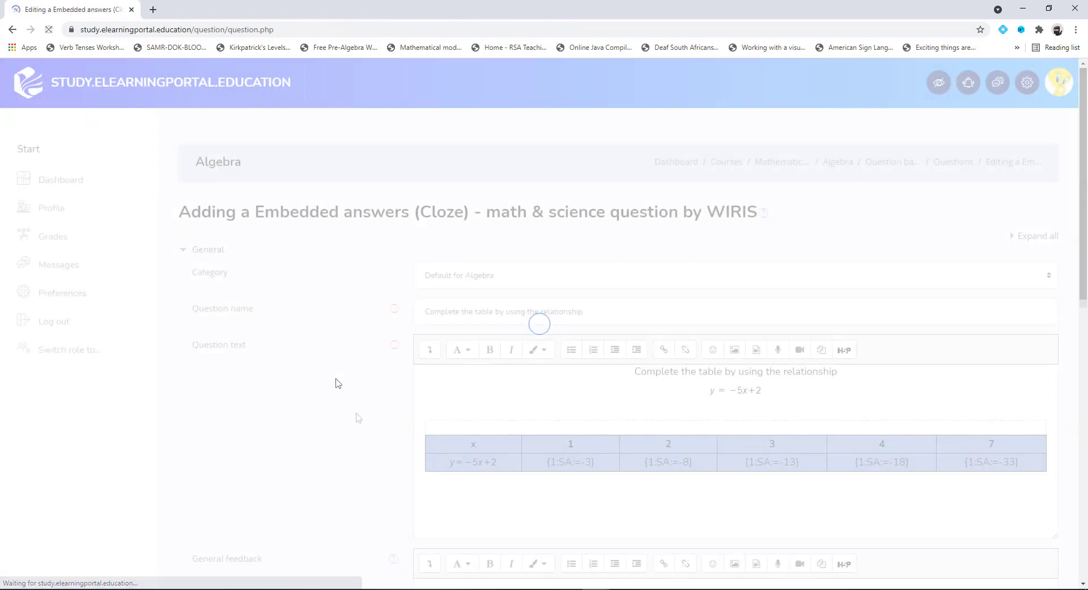
pyautogui.scroll(-7, 352, 415)
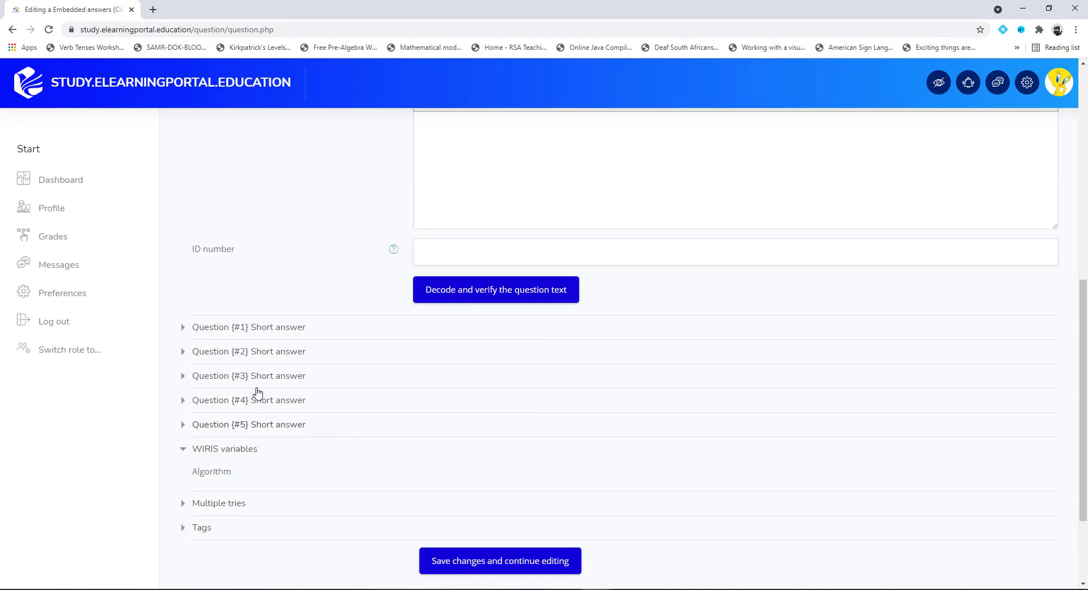
pyautogui.click(213, 272)
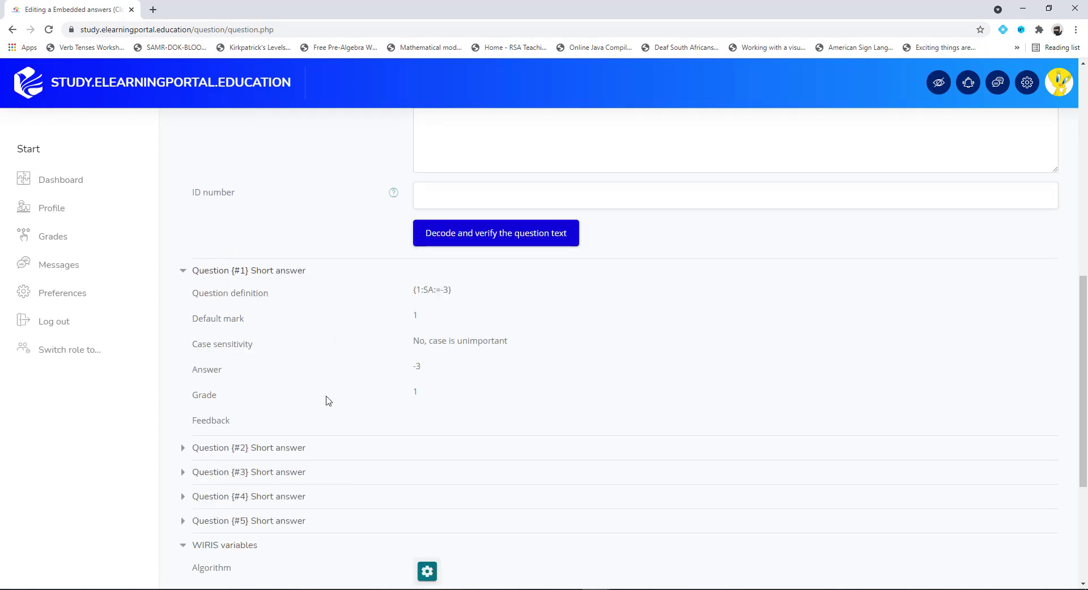
pyautogui.click(283, 451)
pyautogui.scroll(-3, 403, 413)
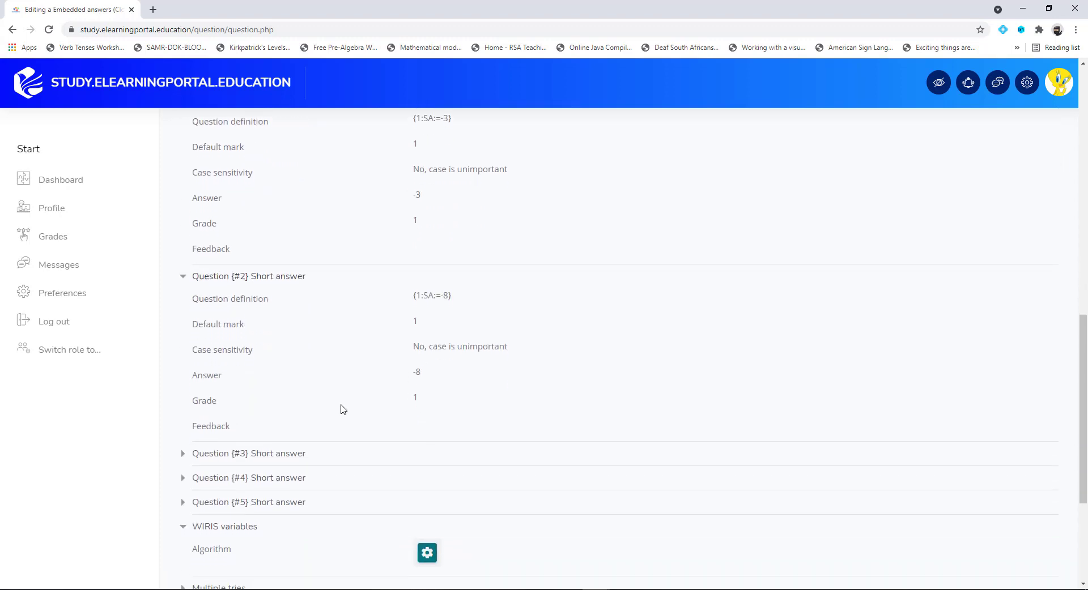
pyautogui.scroll(-2, 332, 377)
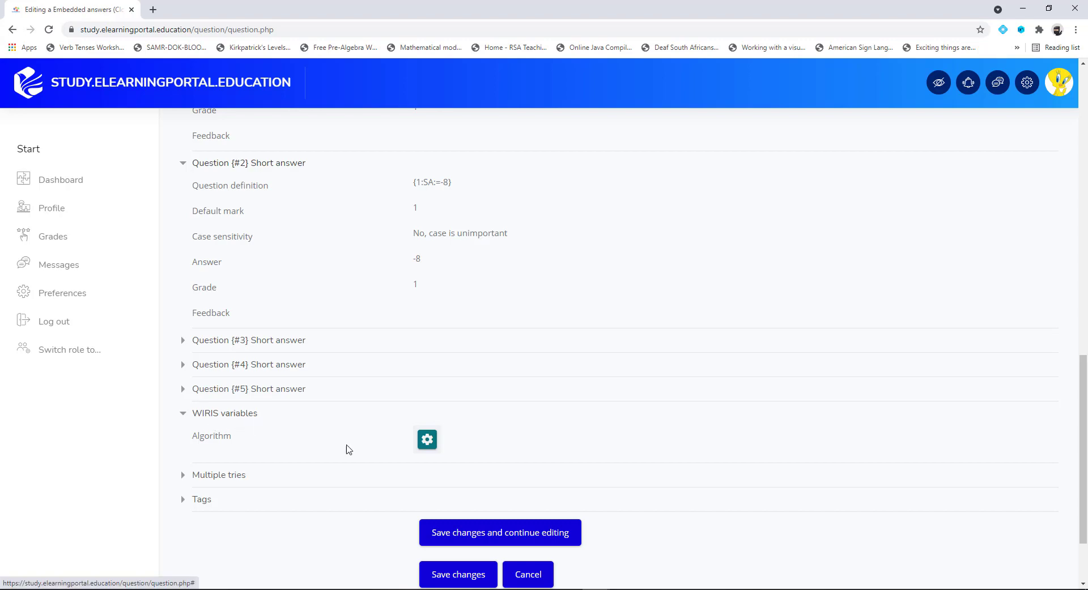
# Step: Set the WIRIS algorithm's answer input option to 'Math editor in a popup' and save it
pyautogui.click(428, 442)
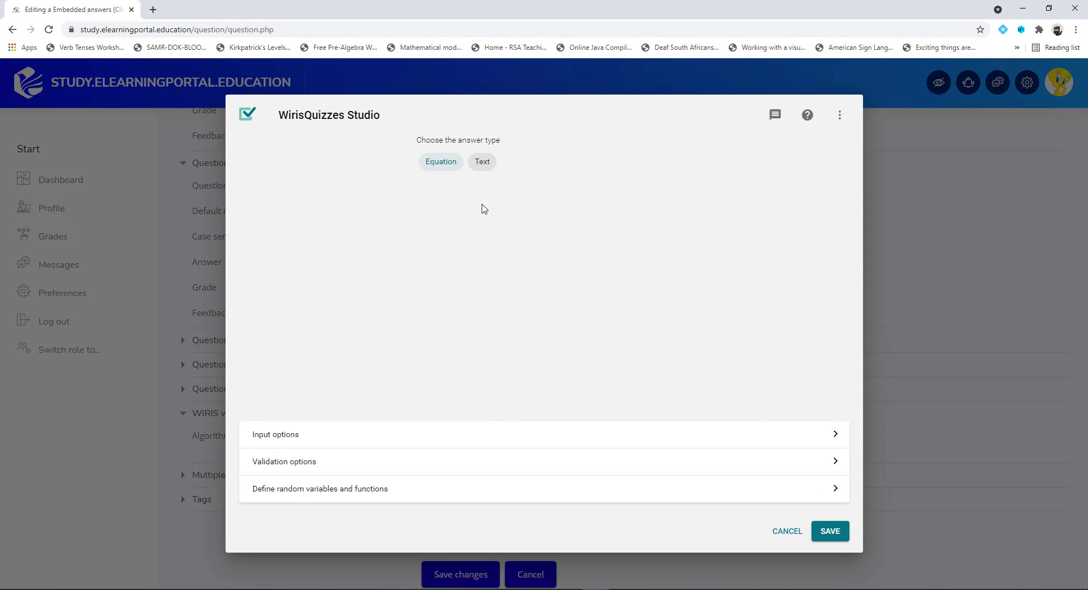
pyautogui.click(285, 440)
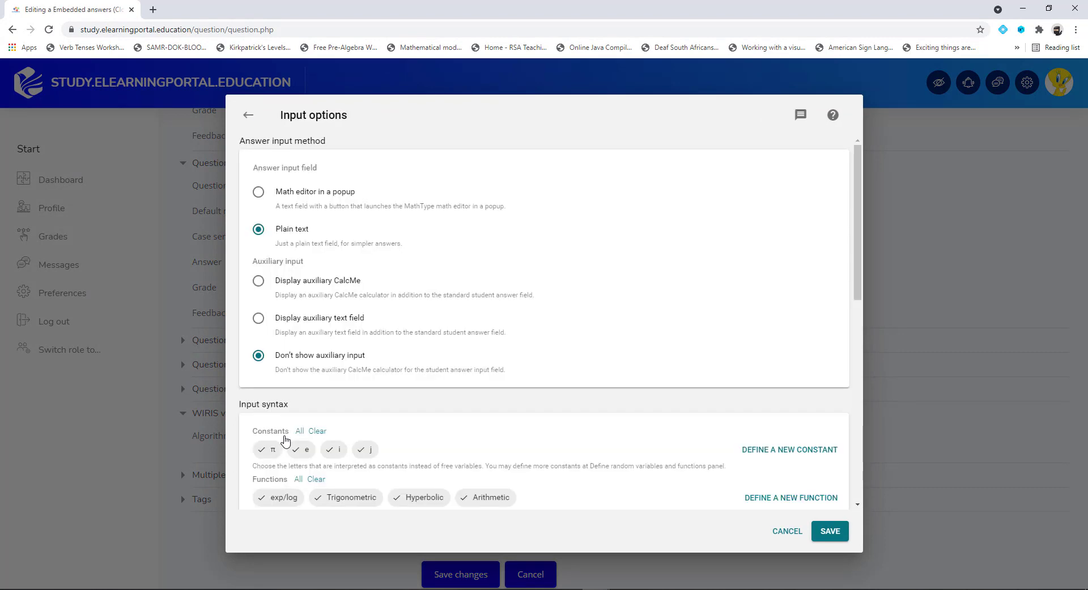
pyautogui.click(259, 193)
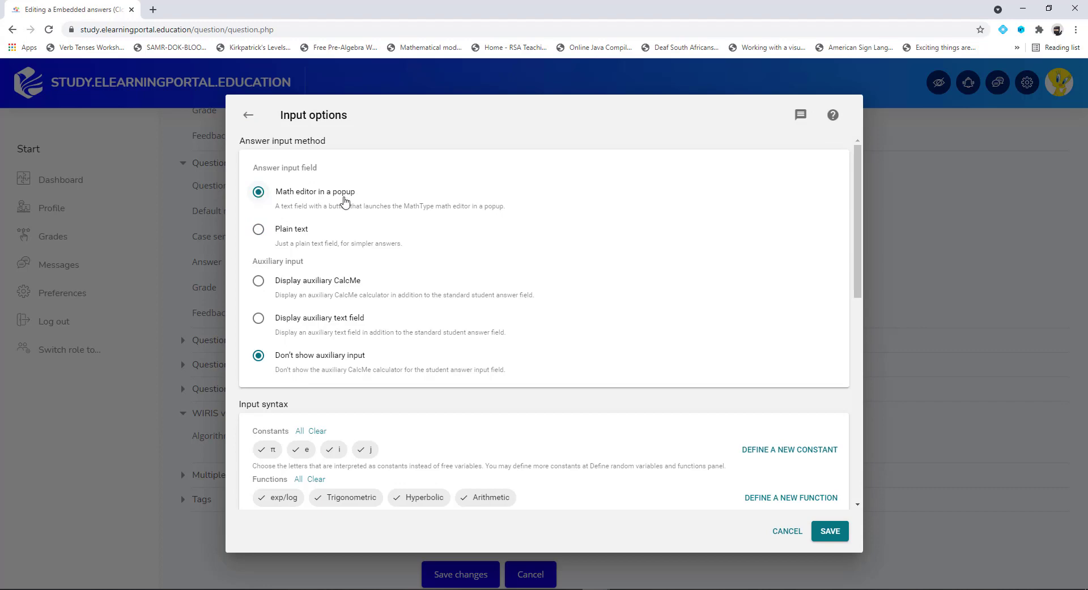
pyautogui.click(828, 532)
pyautogui.scroll(-2, 656, 441)
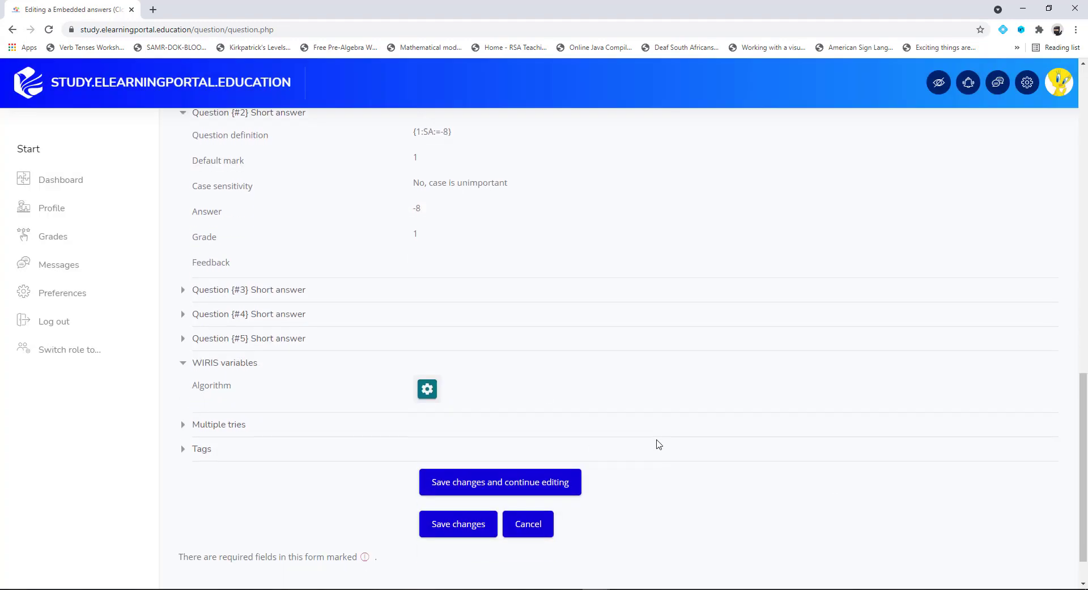
# Step: Save the question and preview it from its Edit menu in the question bank
pyautogui.click(465, 478)
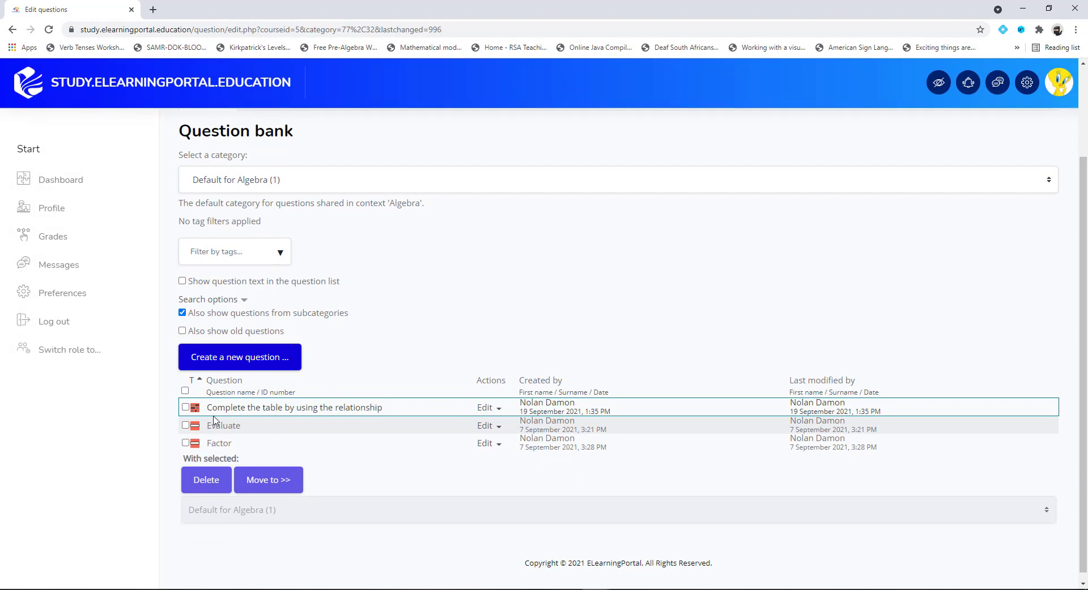
pyautogui.click(492, 408)
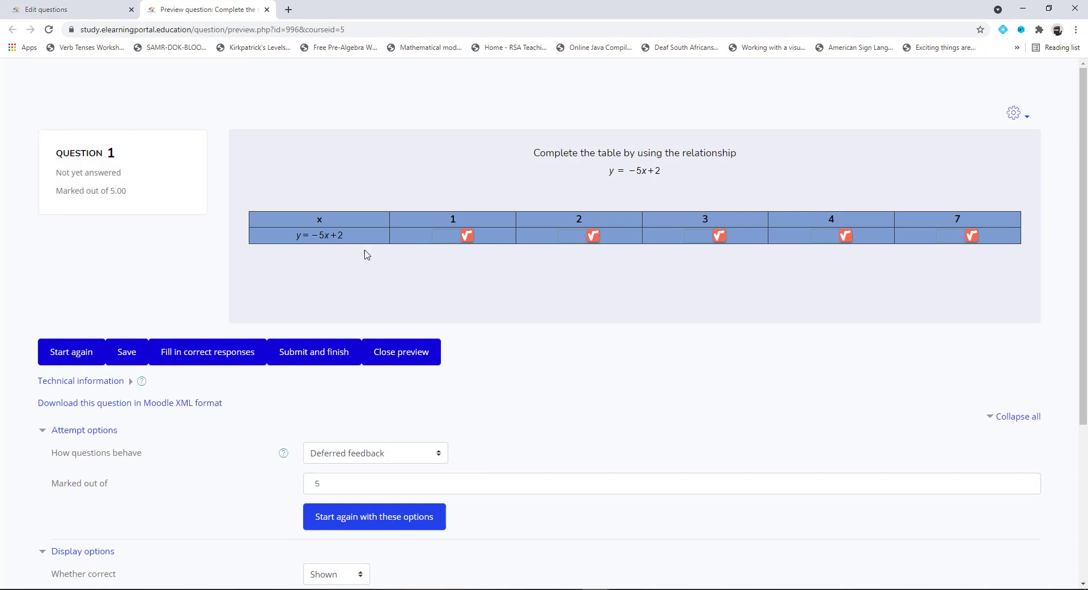
# Step: Enter −3 and −8 in the first two answer cells using the popup math editor
pyautogui.click(467, 236)
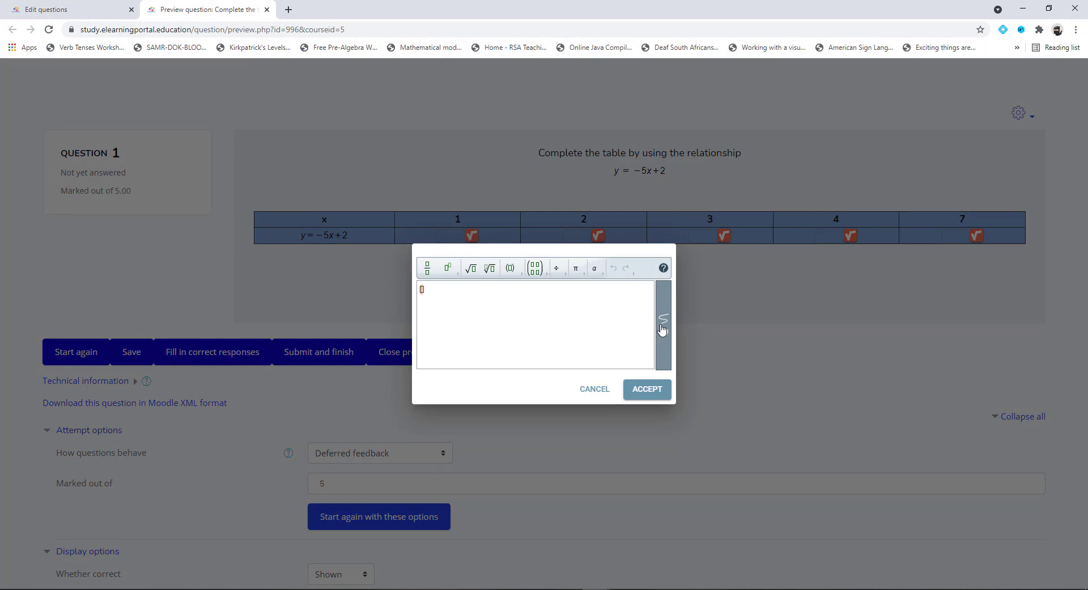
pyautogui.click(661, 330)
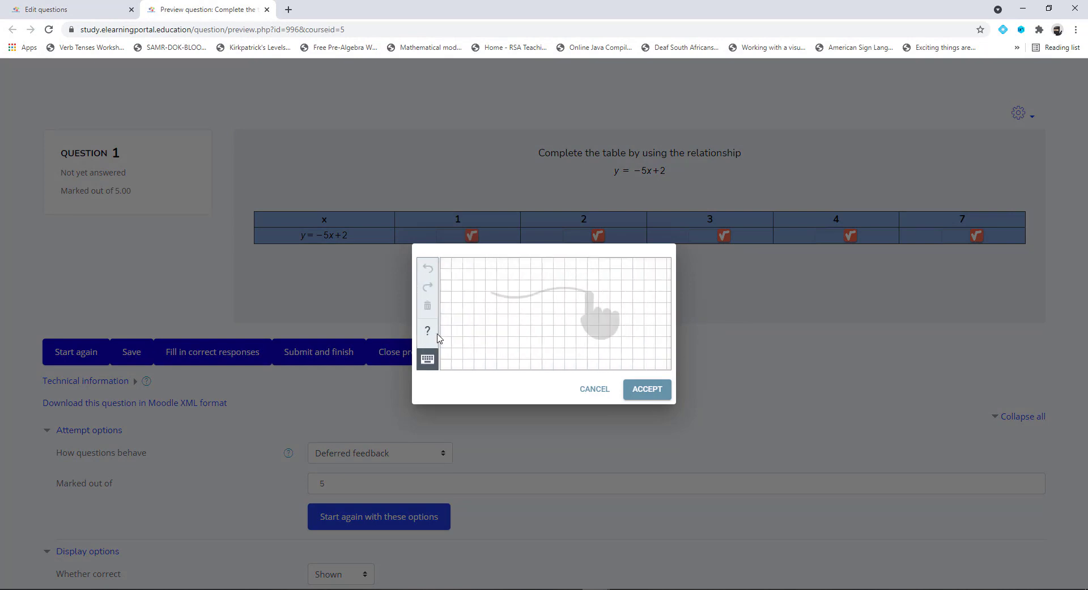
pyautogui.click(428, 360)
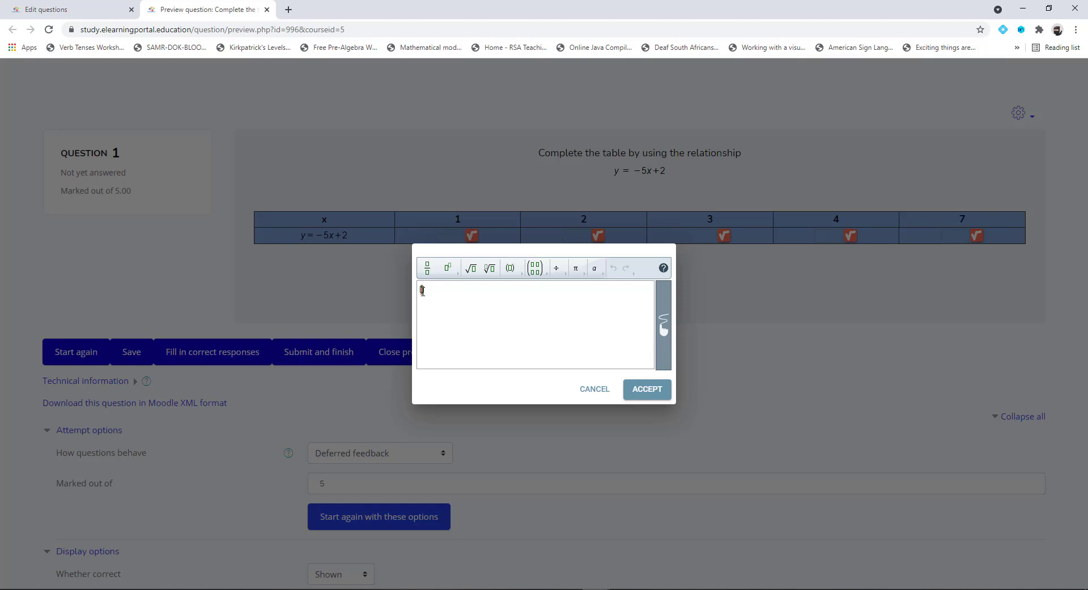
pyautogui.click(647, 389)
pyautogui.click(601, 243)
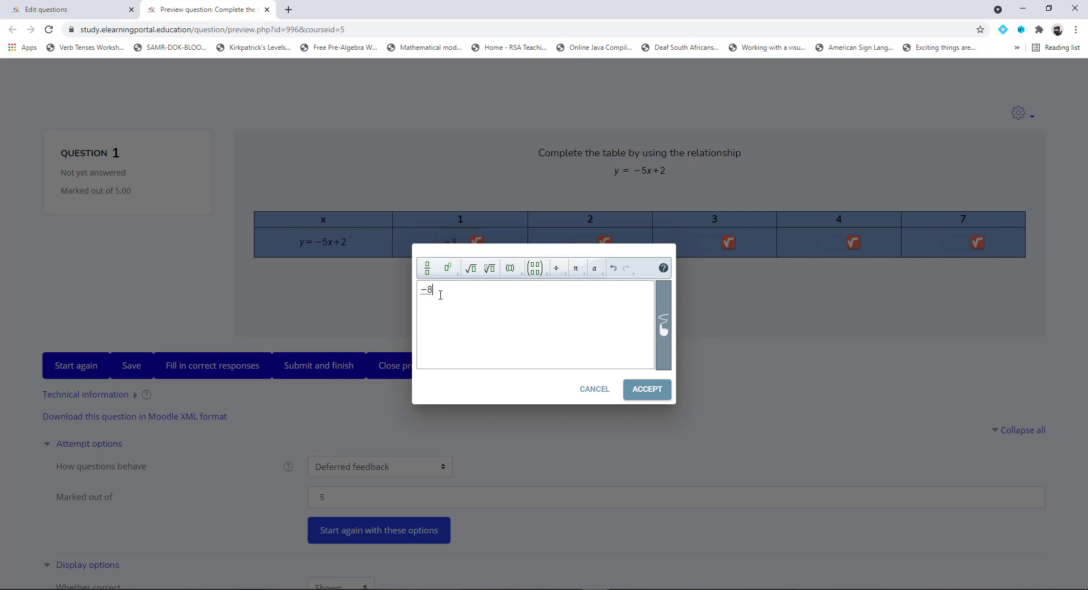
pyautogui.click(643, 390)
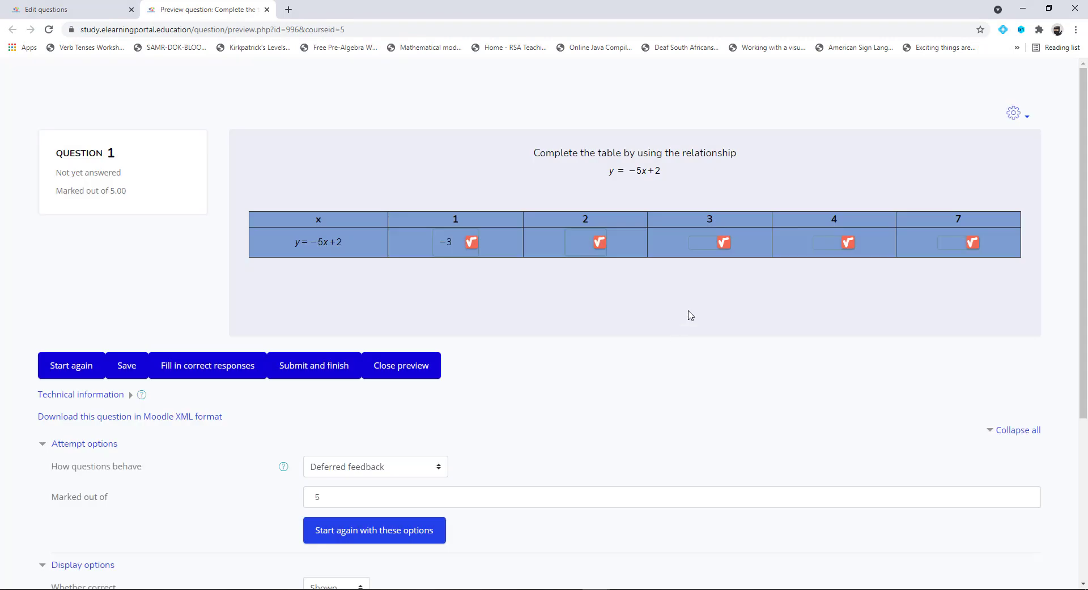
# Step: Enter −13, 18 and 33 in the remaining three answer cells
pyautogui.click(728, 243)
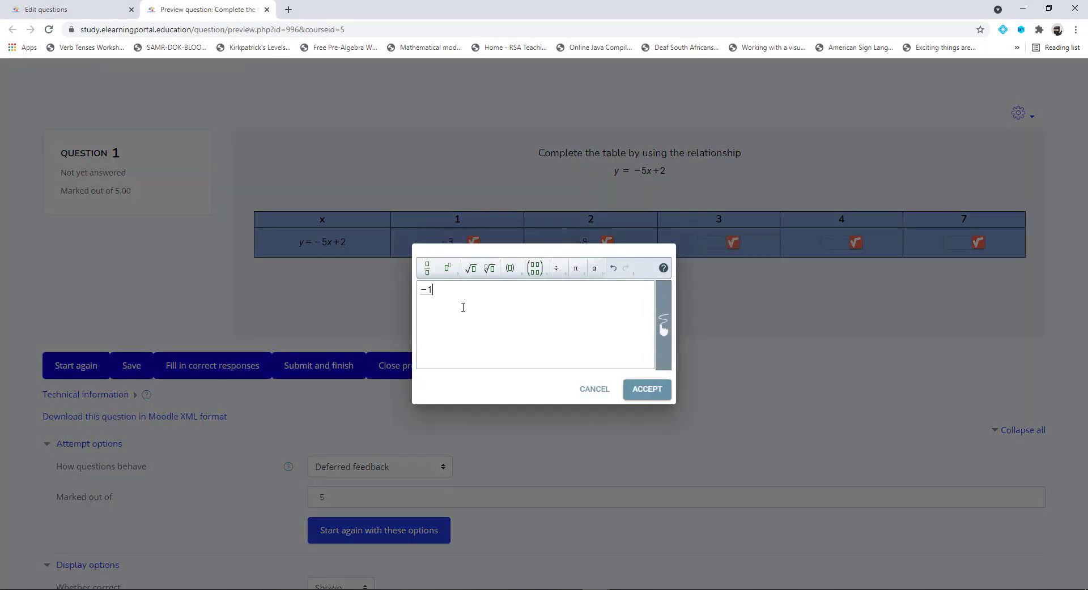
pyautogui.click(644, 389)
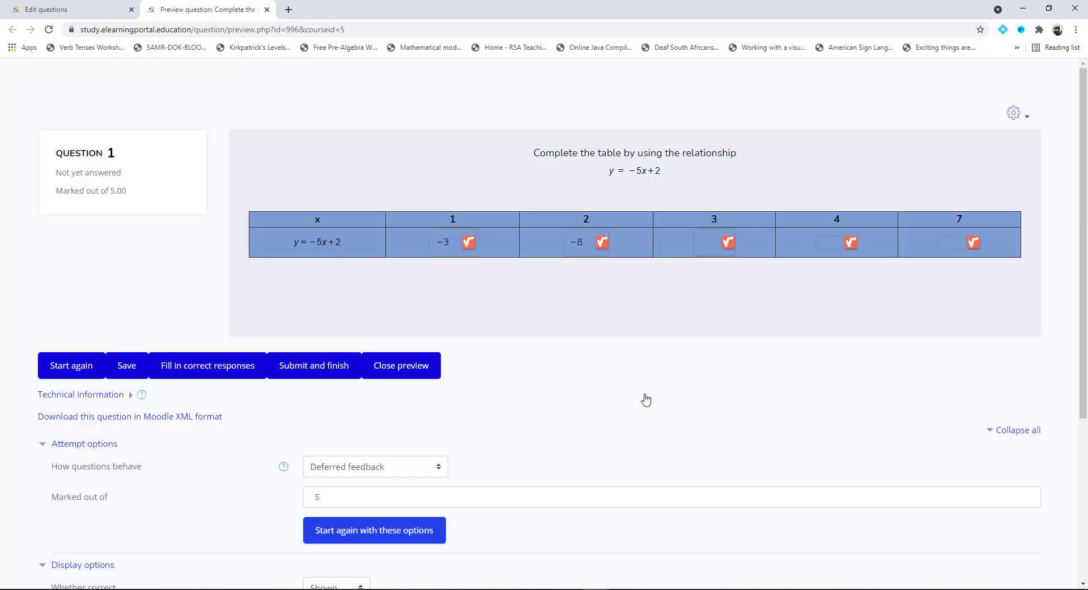
pyautogui.click(856, 244)
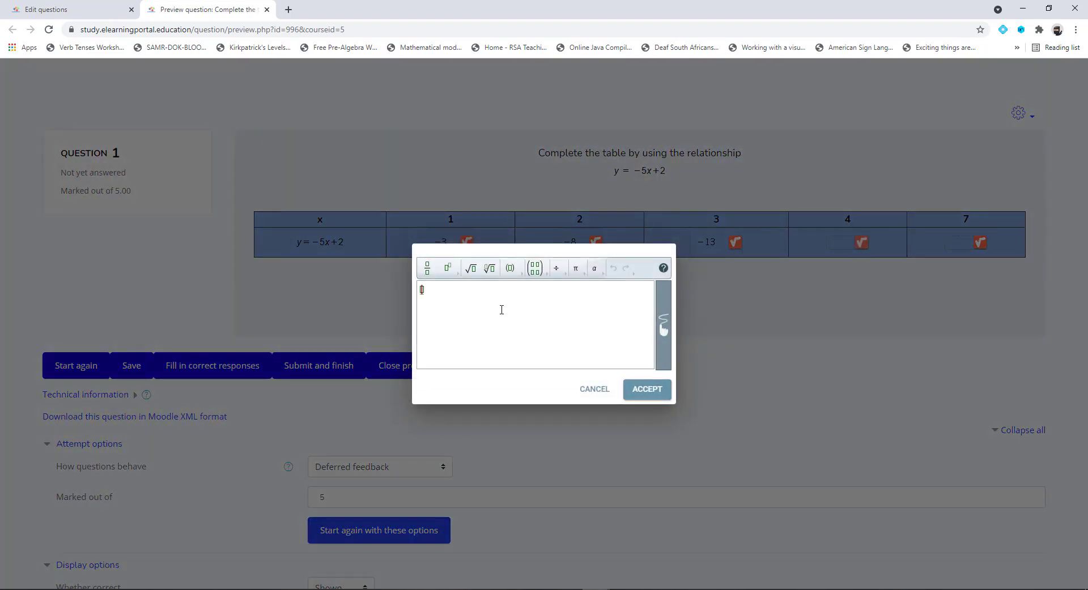
pyautogui.write('18')
pyautogui.click(635, 390)
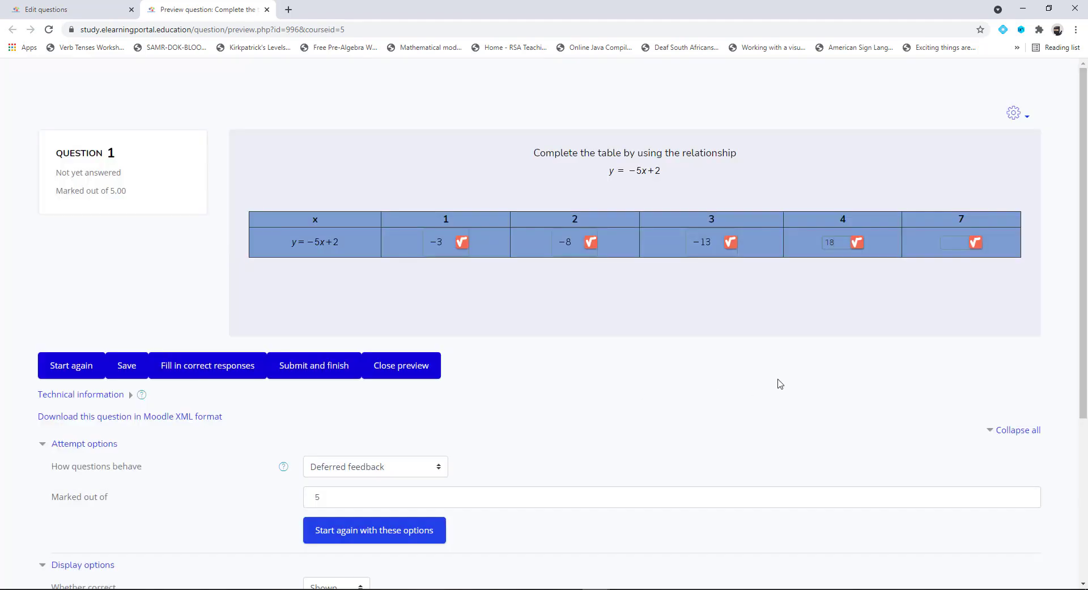
pyautogui.click(975, 243)
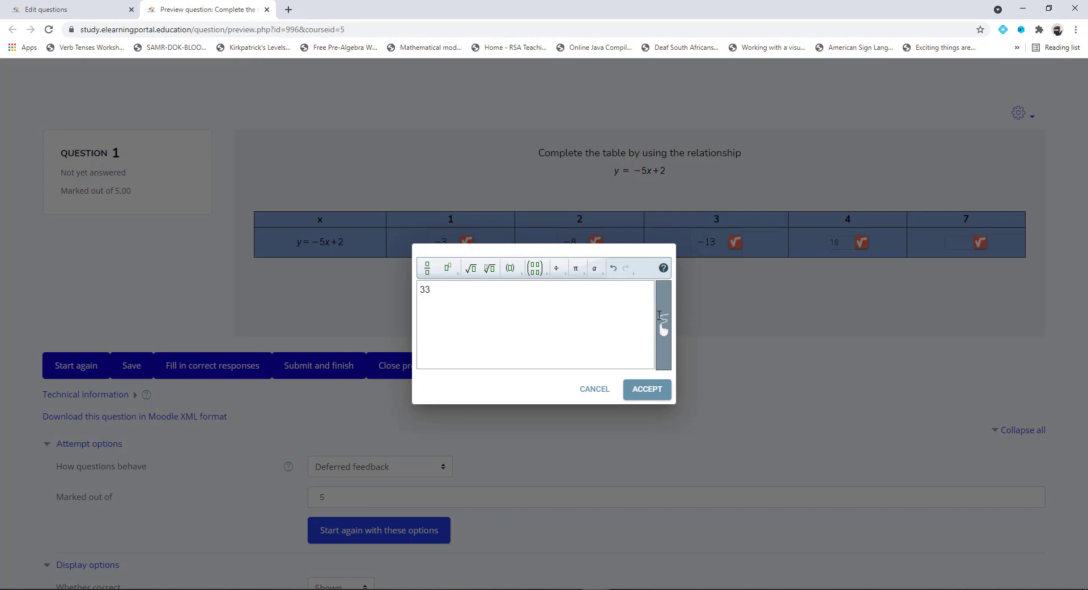
pyautogui.click(646, 389)
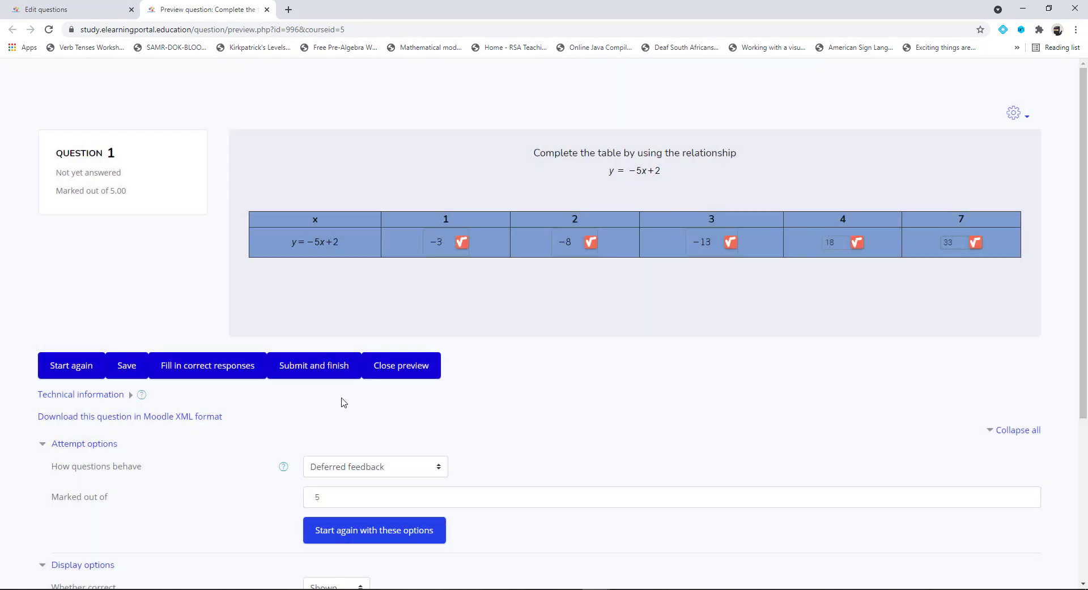
# Step: Submit and finish the attempt, then review the cell feedback: 3.00/5, with x = 7 expecting −33
pyautogui.click(306, 370)
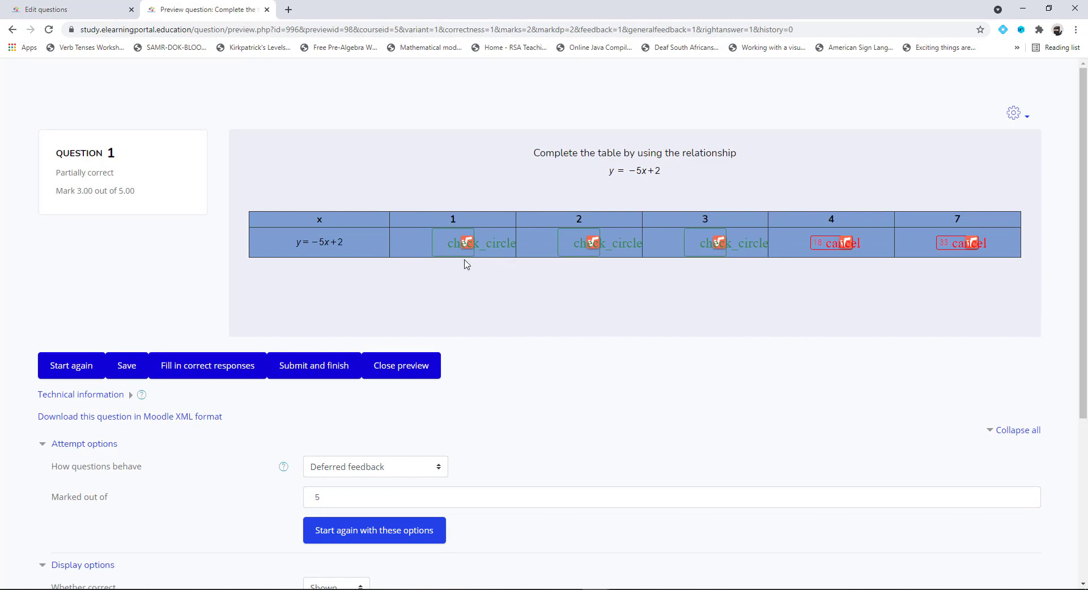
pyautogui.moveTo(459, 255)
pyautogui.moveTo(694, 249)
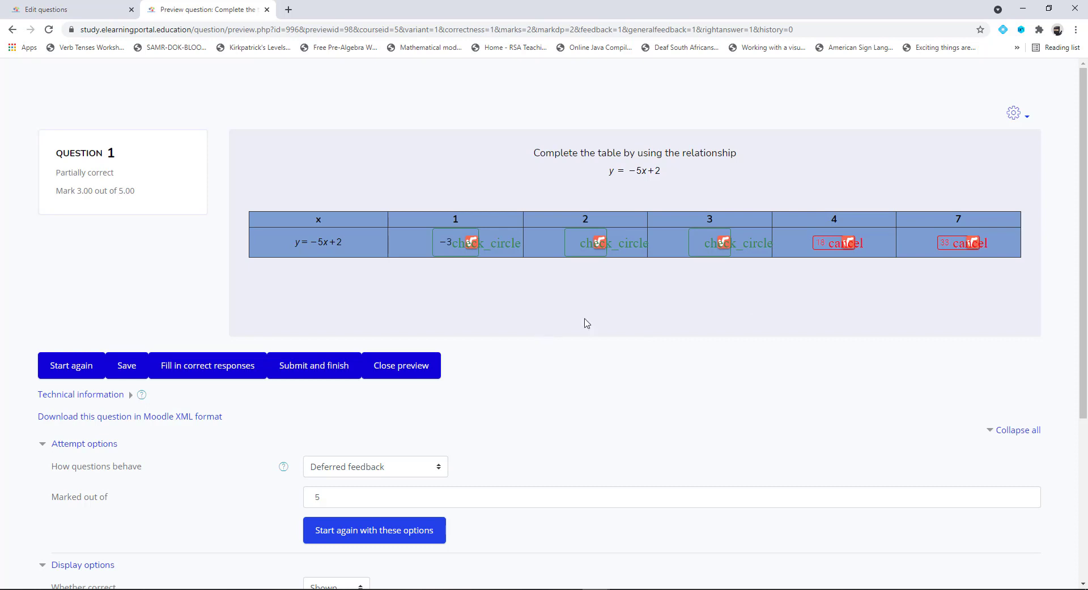
pyautogui.moveTo(967, 249)
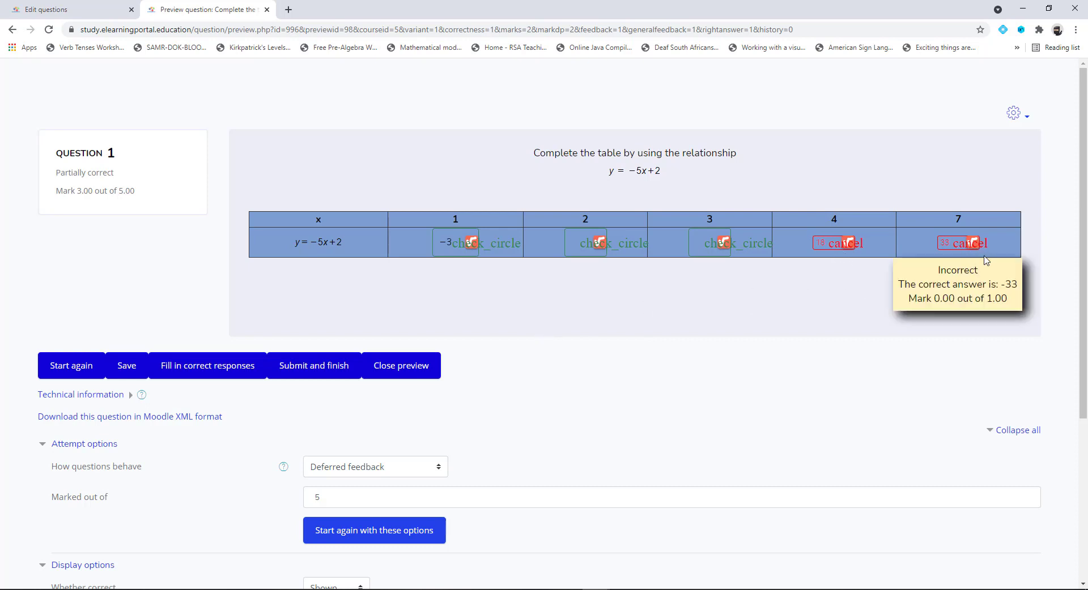